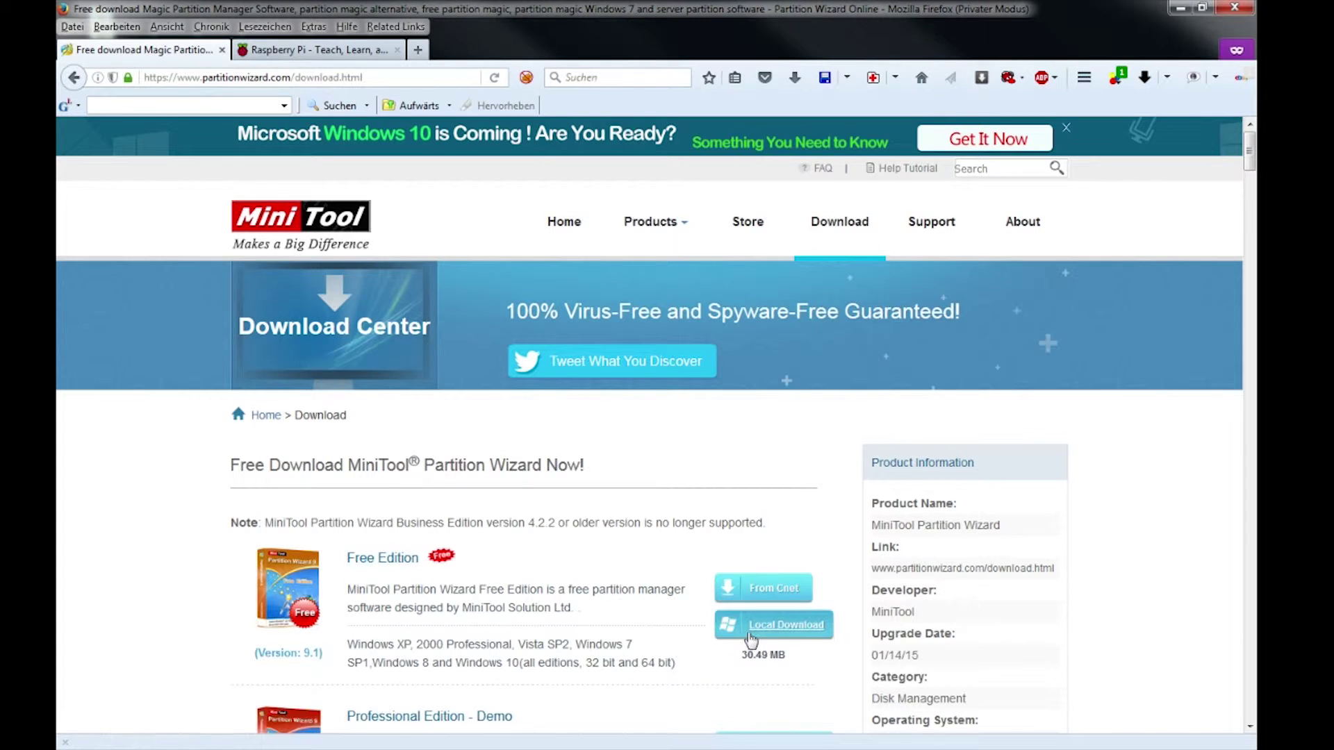
# - Download the MiniTool Partition Wizard Free Edition installer and save pwfree91.exe in the RasPi Downloads folder
pyautogui.click(771, 625)
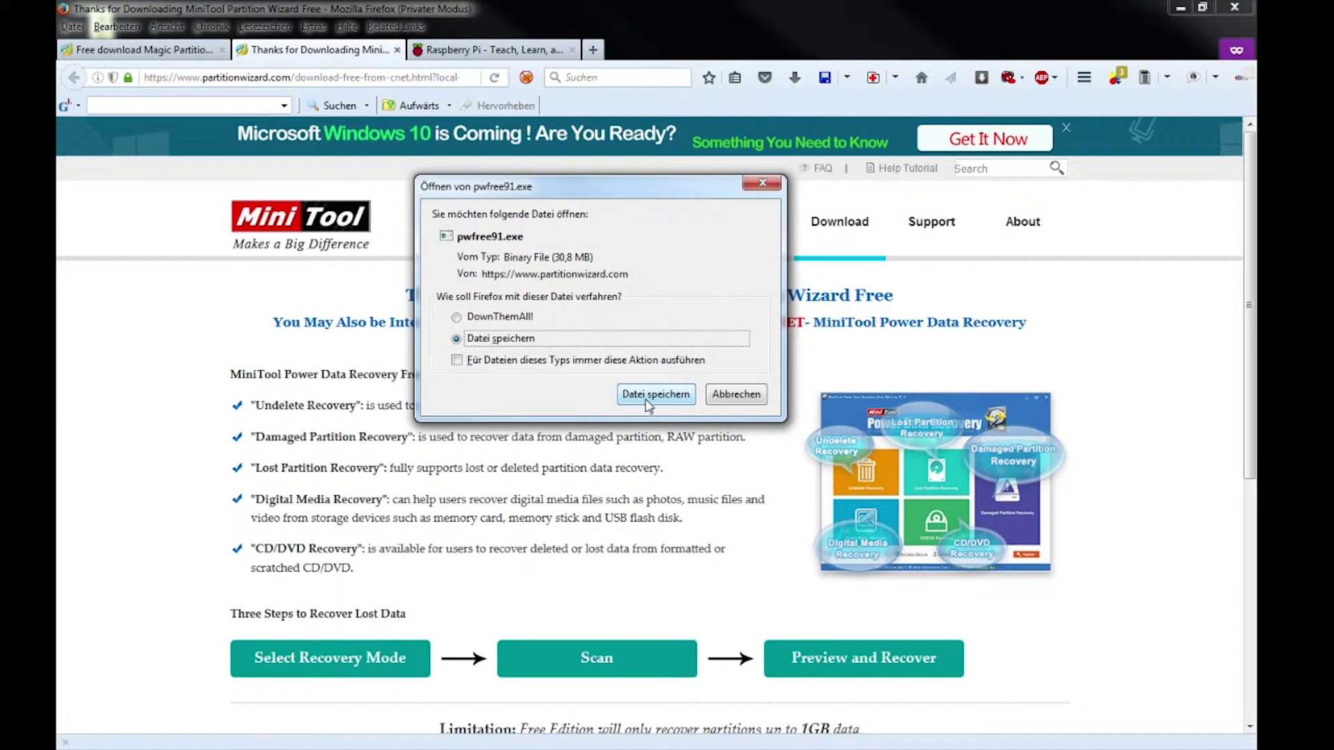
pyautogui.click(650, 408)
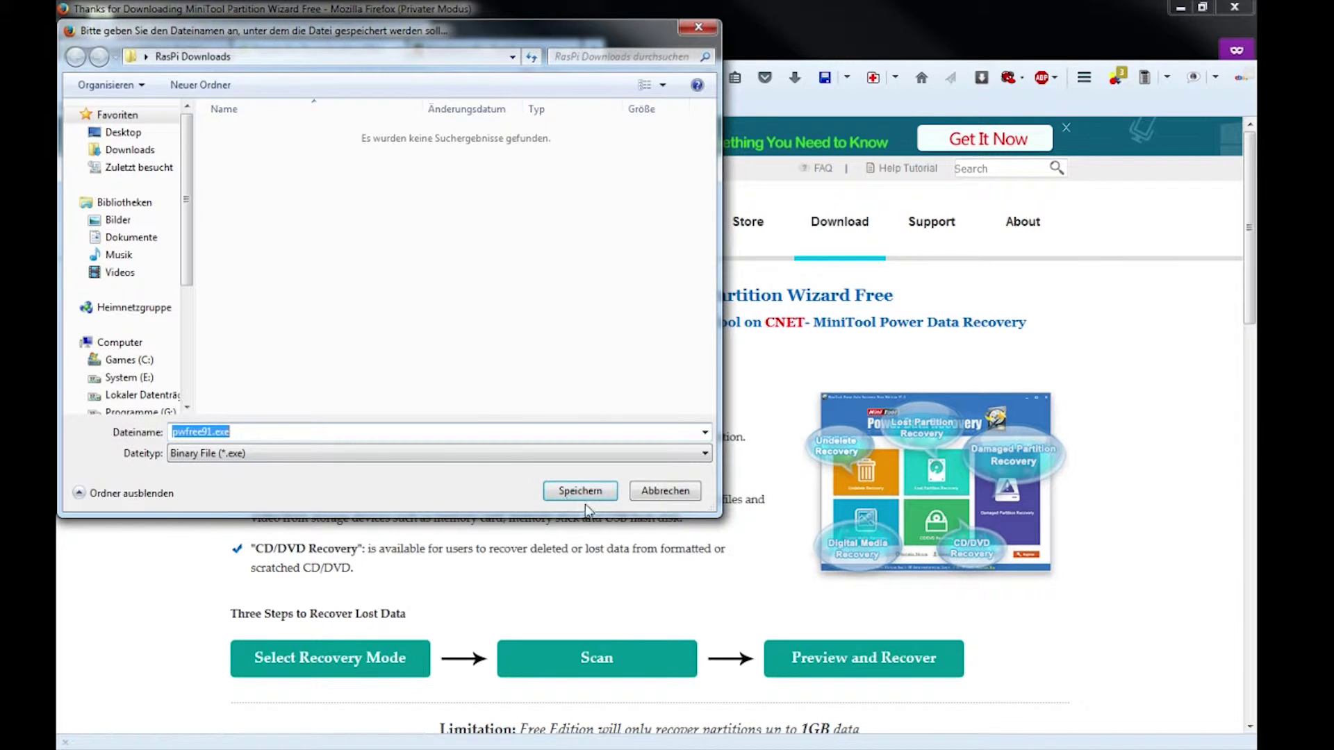
pyautogui.click(582, 492)
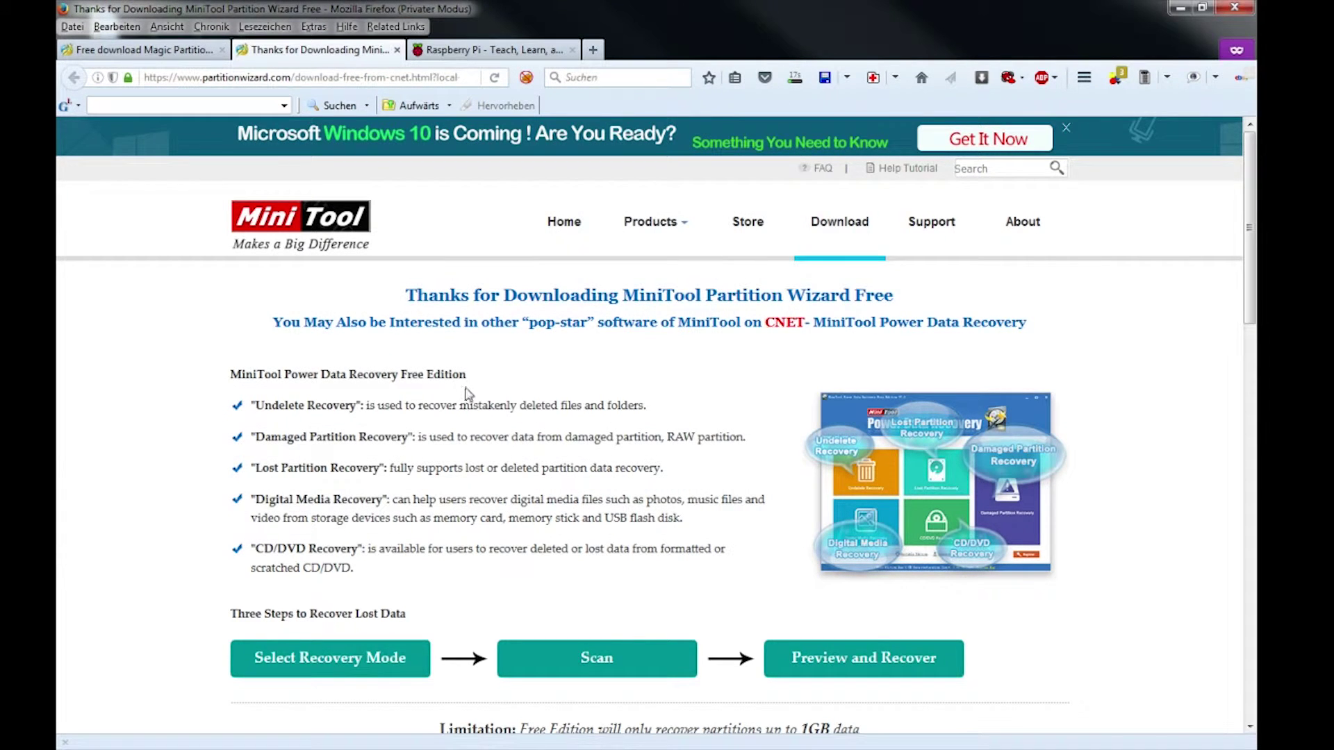
# - Switch to the Raspberry Pi website and open its NOOBS download page
pyautogui.click(457, 54)
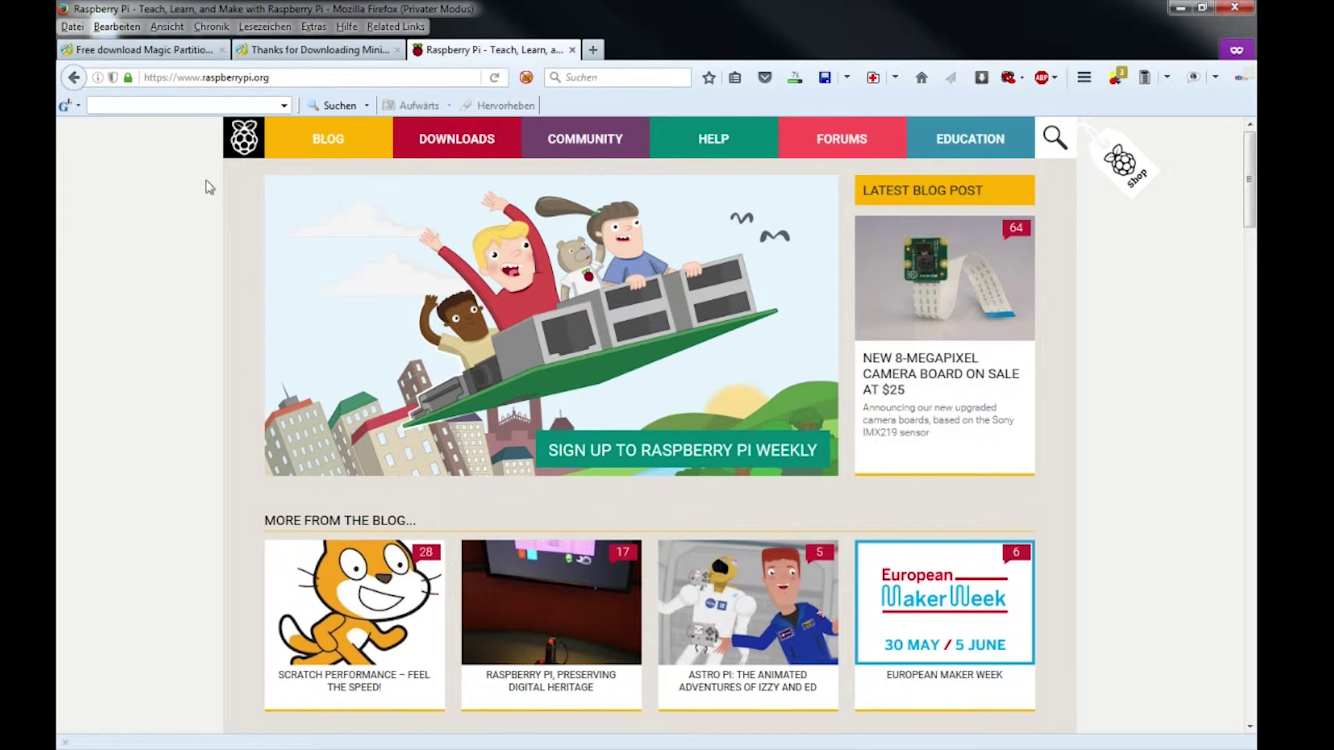
pyautogui.click(453, 143)
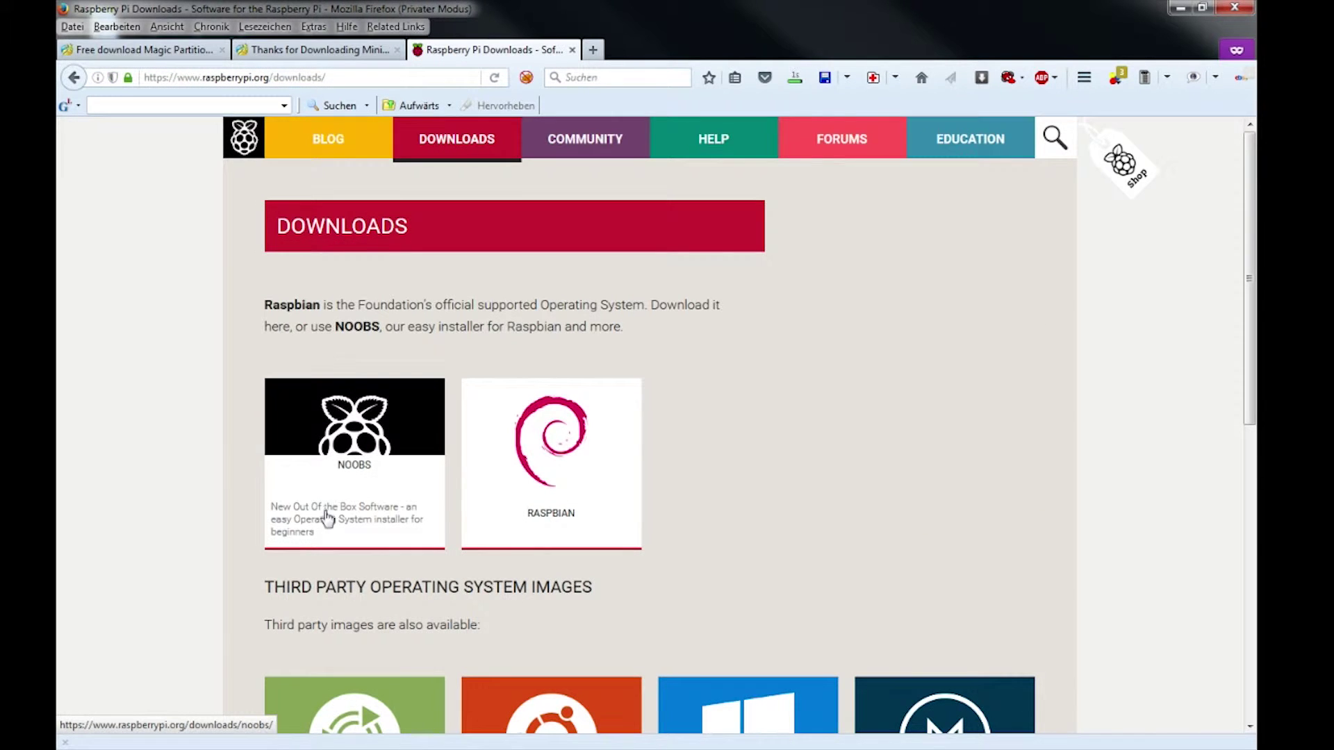
pyautogui.click(339, 498)
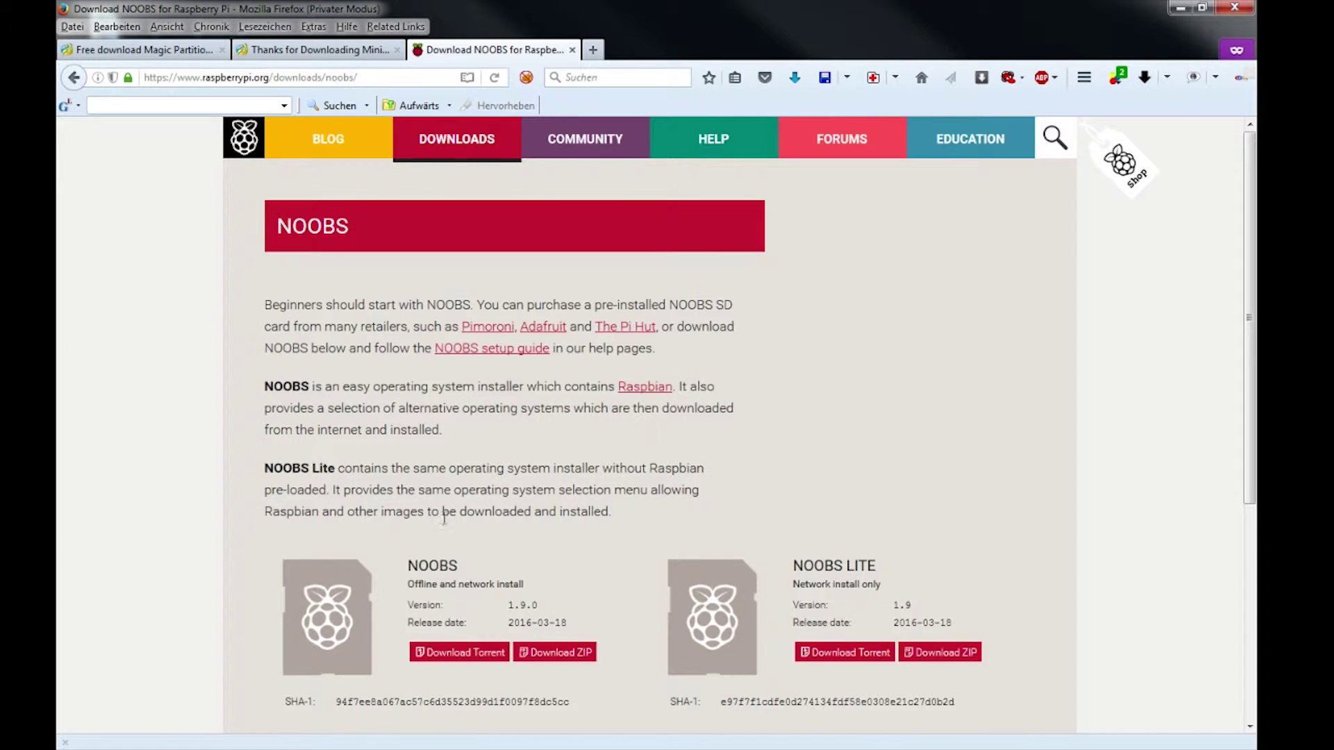
# - Download the full offline NOOBS version as a ZIP and save NOOBS_v1_9_0.zip in the RasPi Downloads folder
pyautogui.scroll(-1, 567, 456)
pyautogui.scroll(-1, 567, 455)
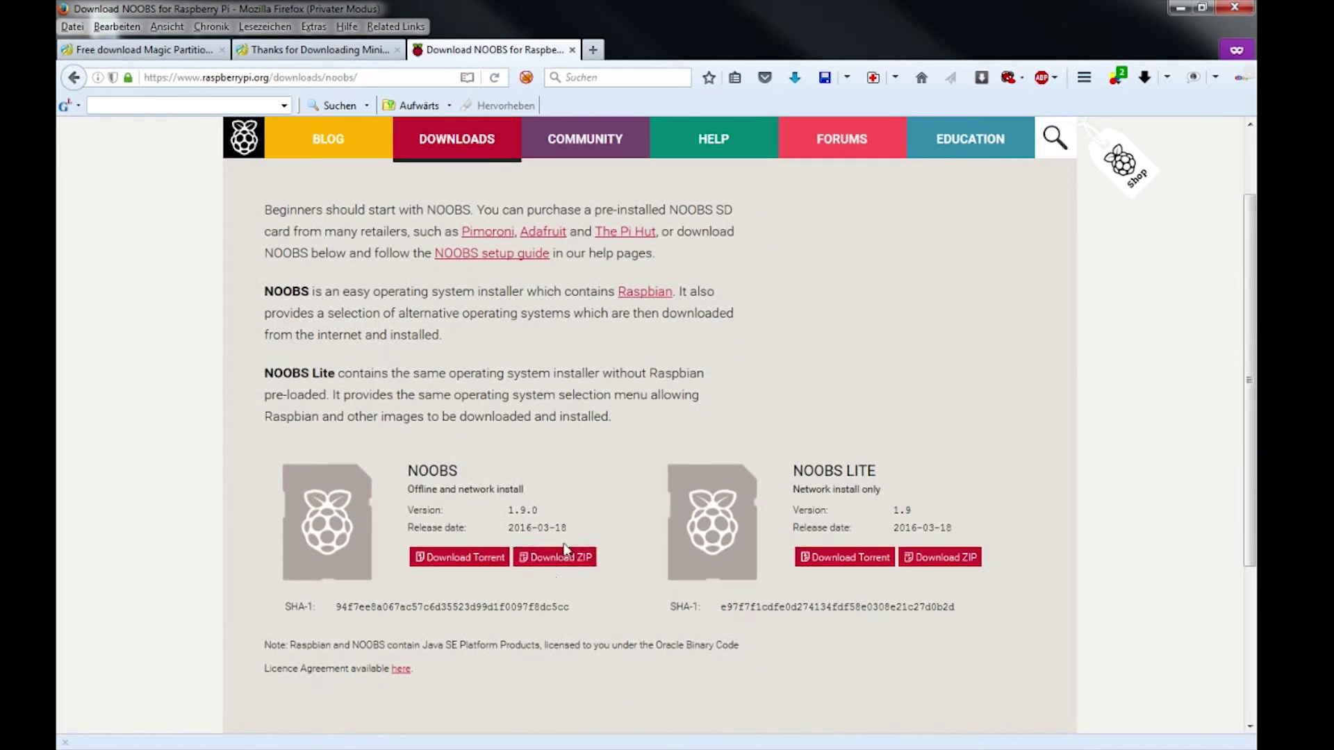
pyautogui.click(553, 567)
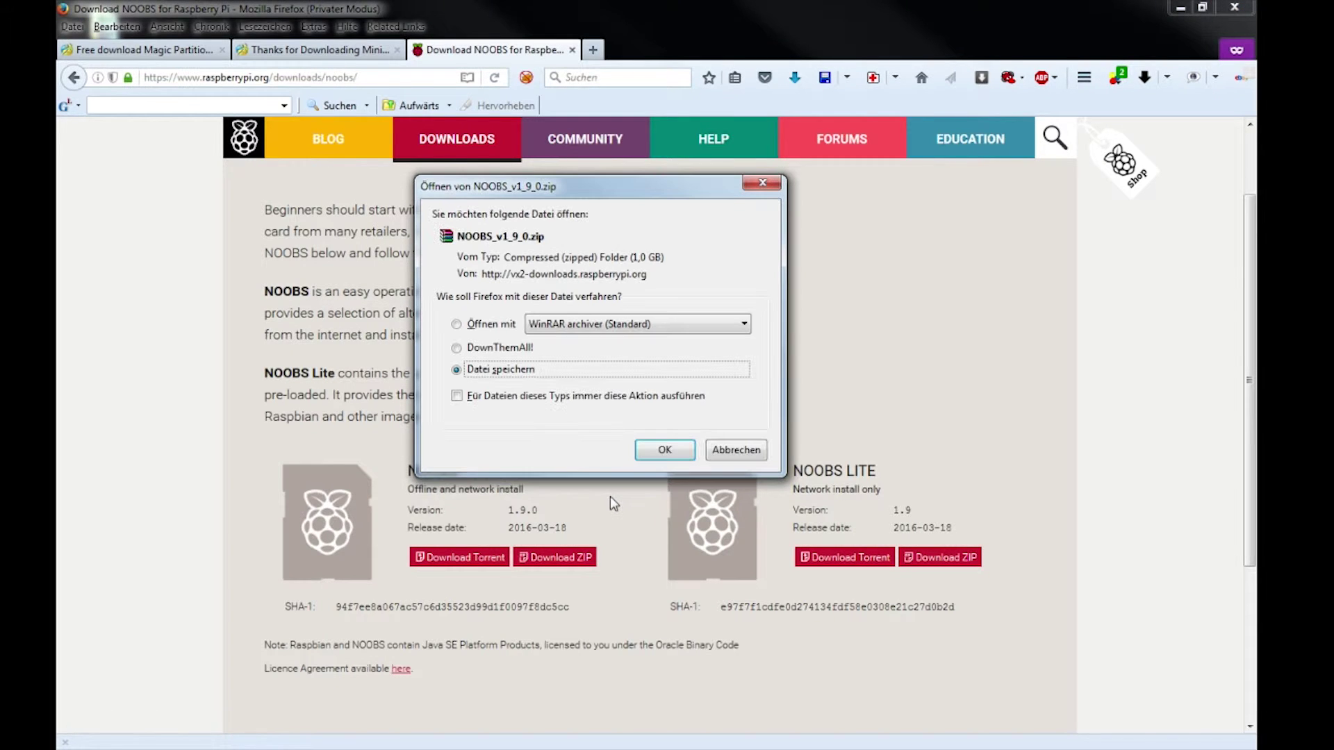
pyautogui.click(662, 452)
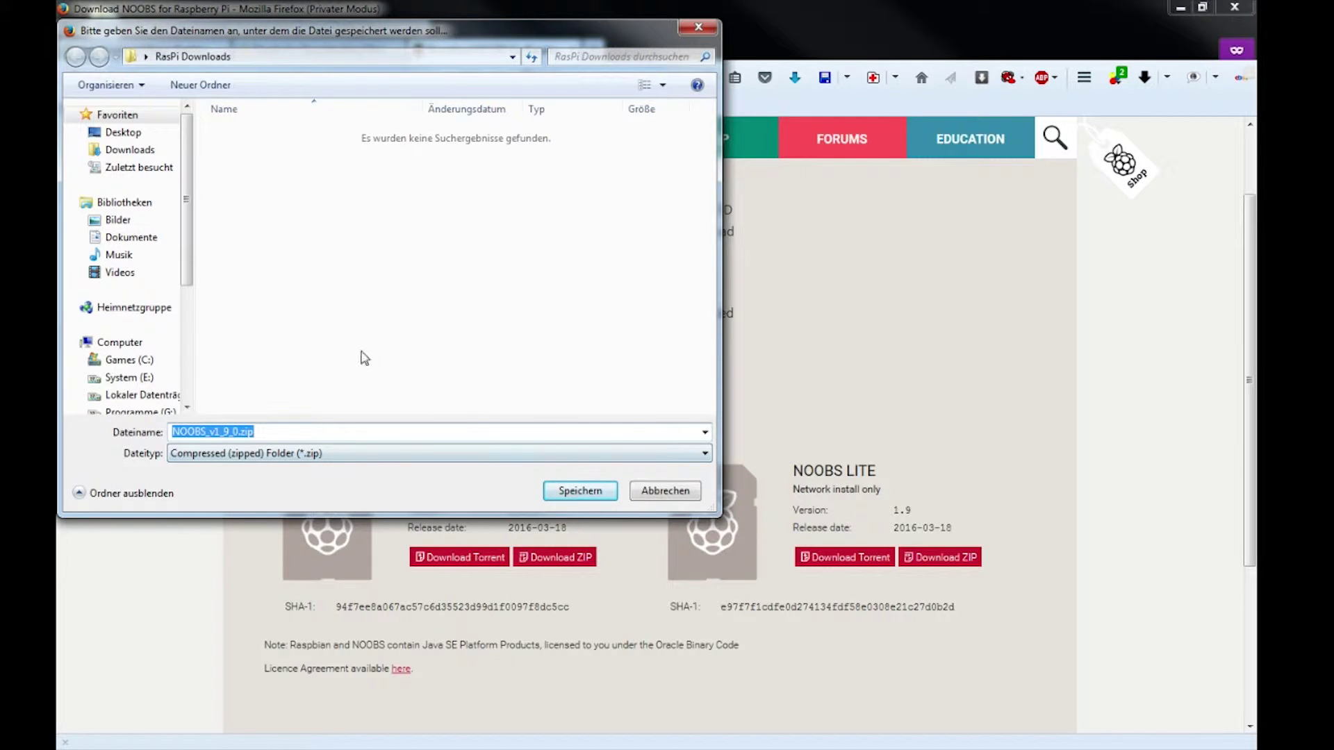
pyautogui.click(579, 491)
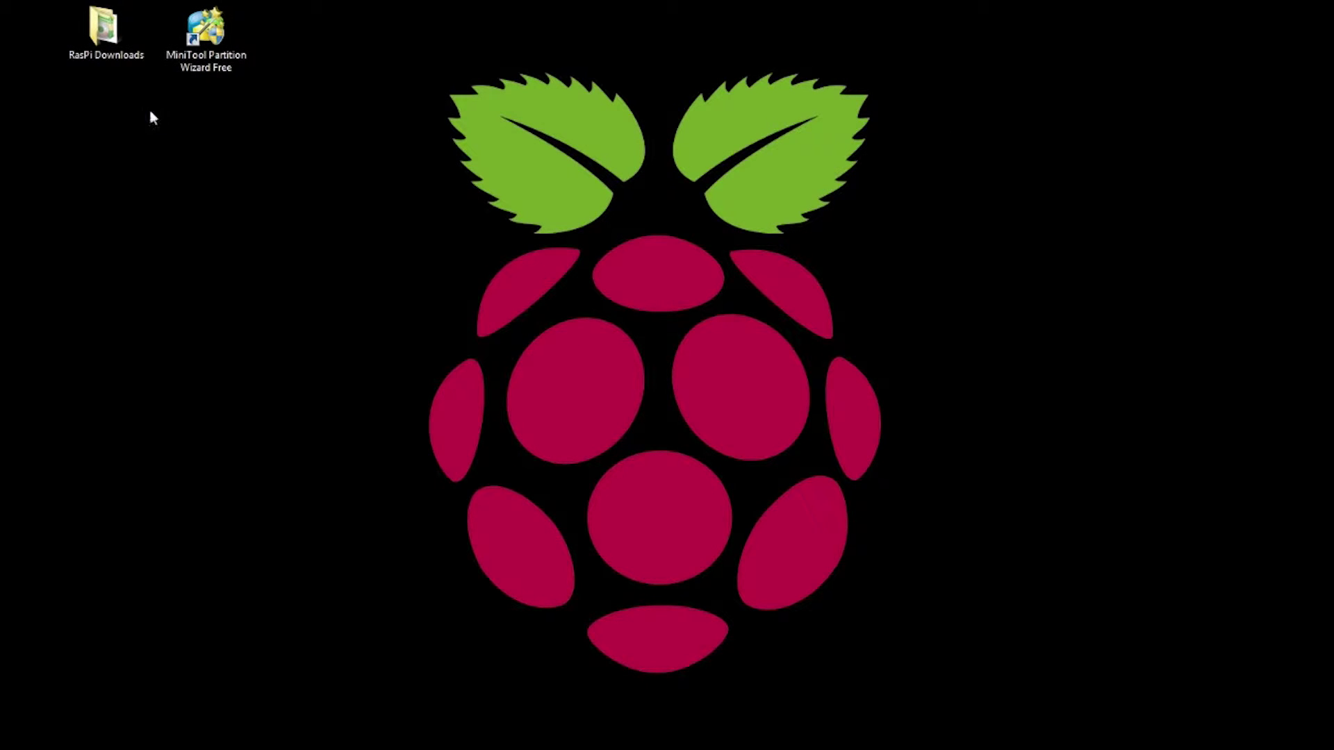
# - Launch MiniTool Partition Wizard Free from the desktop and select the 14.49 GB removable disk that holds drive K:
pyautogui.doubleClick(186, 61)
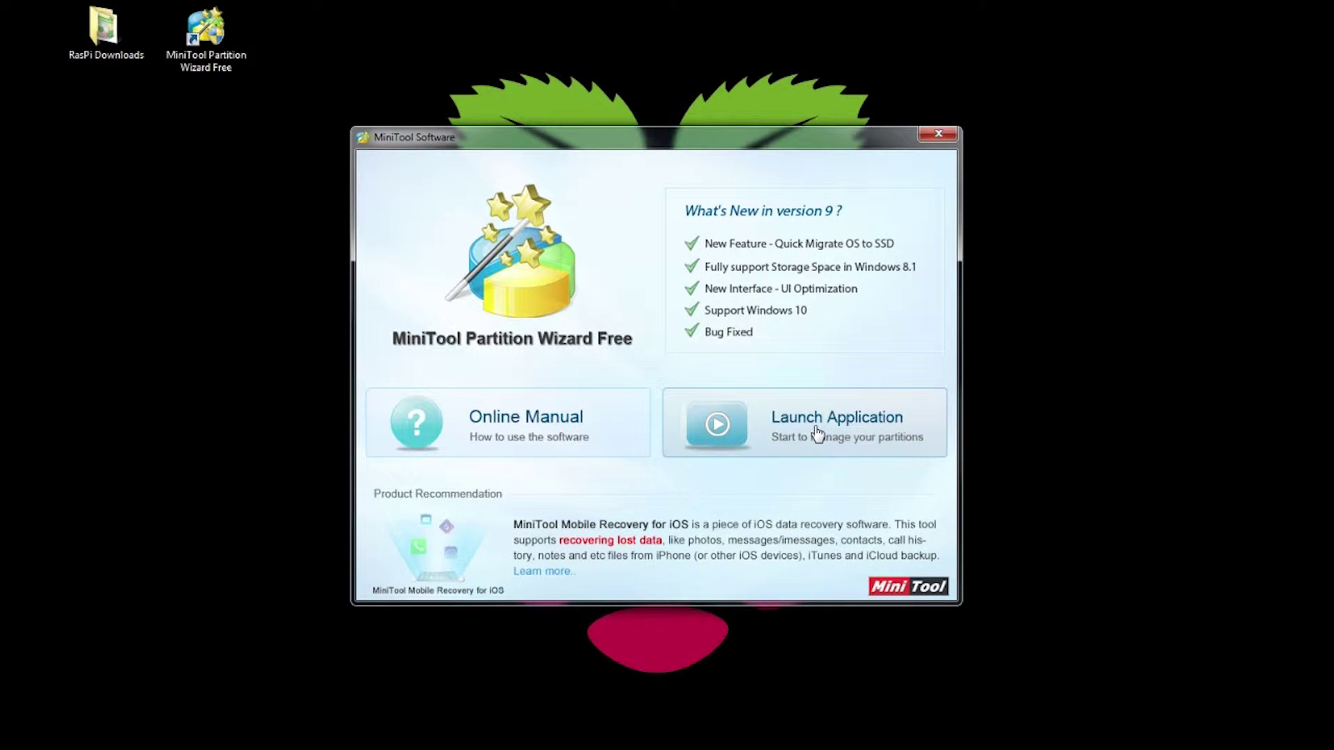
pyautogui.click(817, 432)
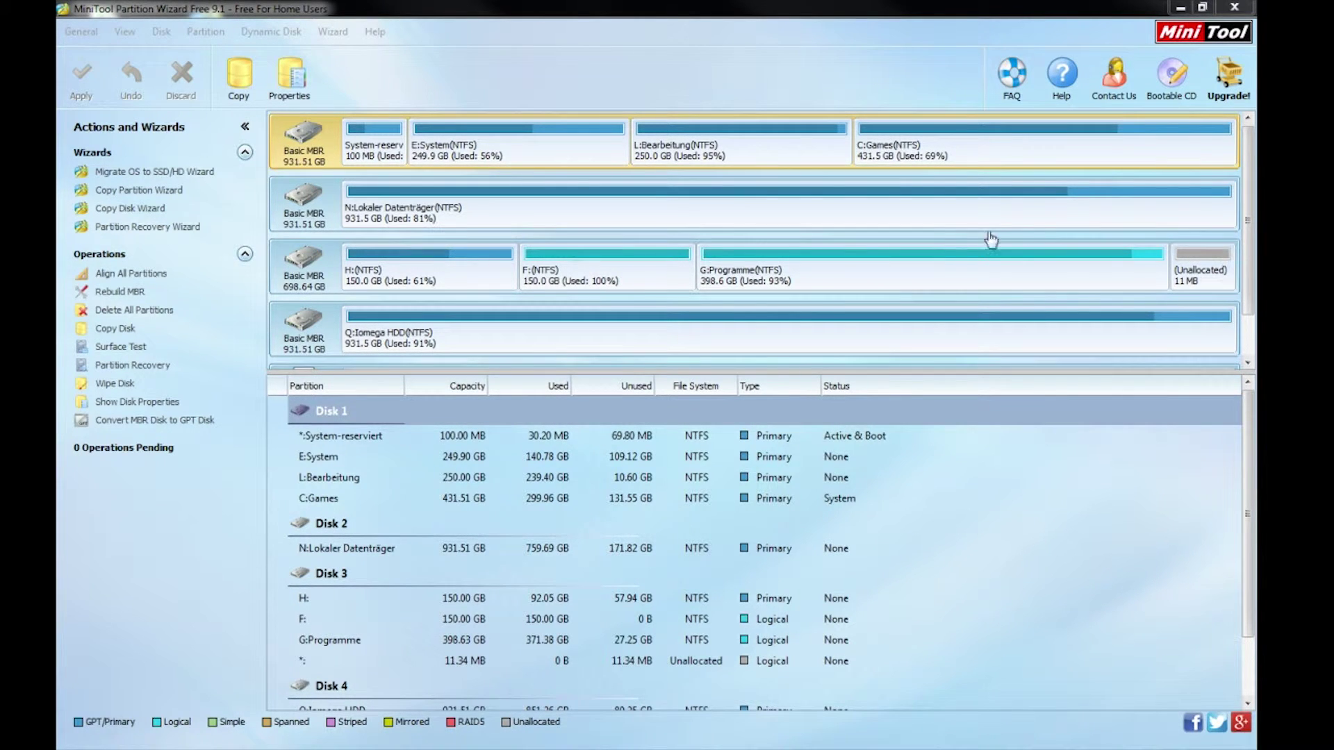
pyautogui.scroll(-2, 1245, 210)
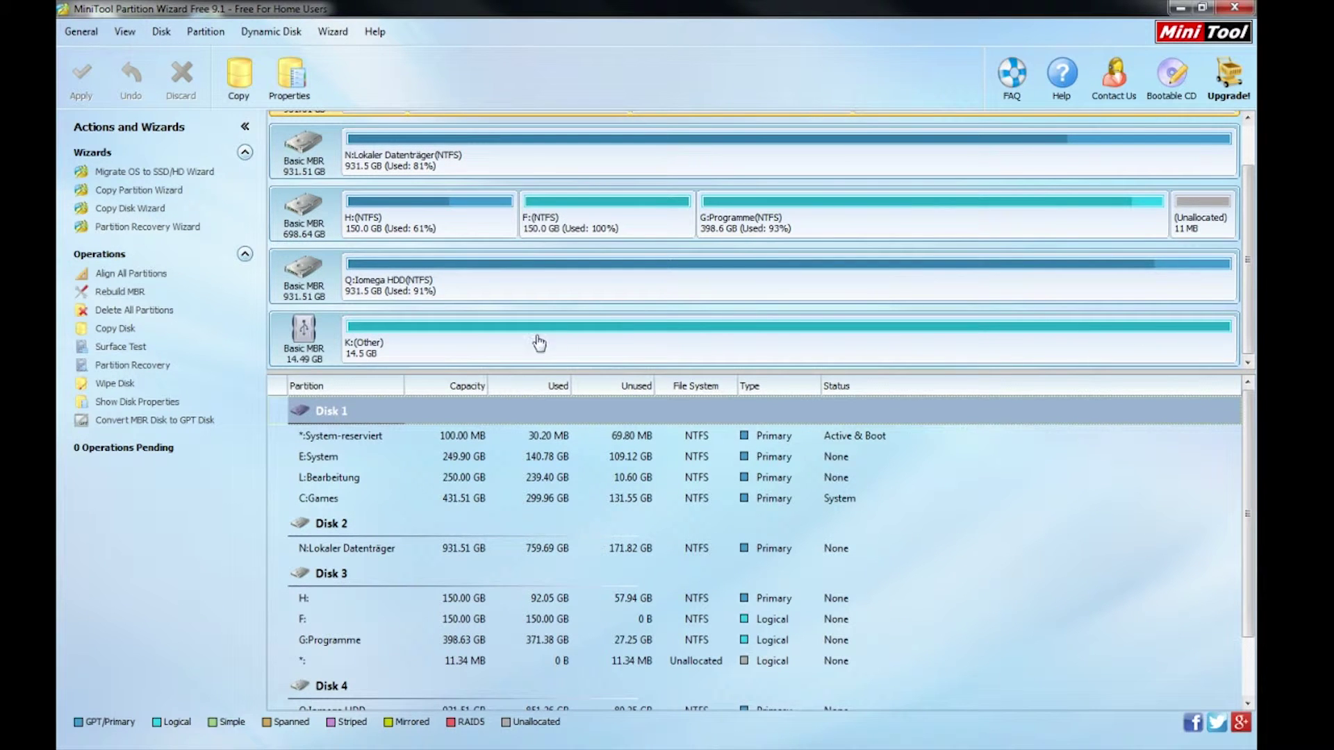
pyautogui.click(321, 361)
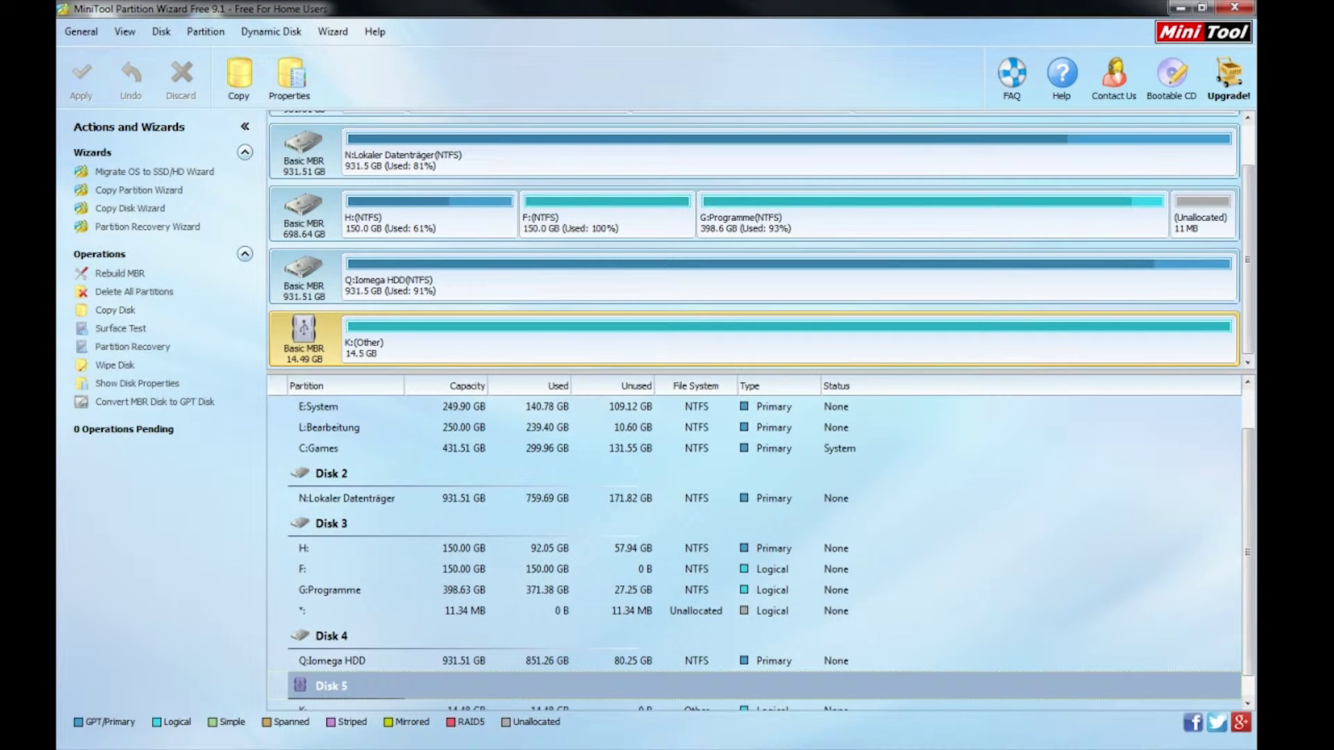
# - Check the removable drive's letter and capacity in the Windows Explorer computer overview, then minimize that window
pyautogui.press('super+e')
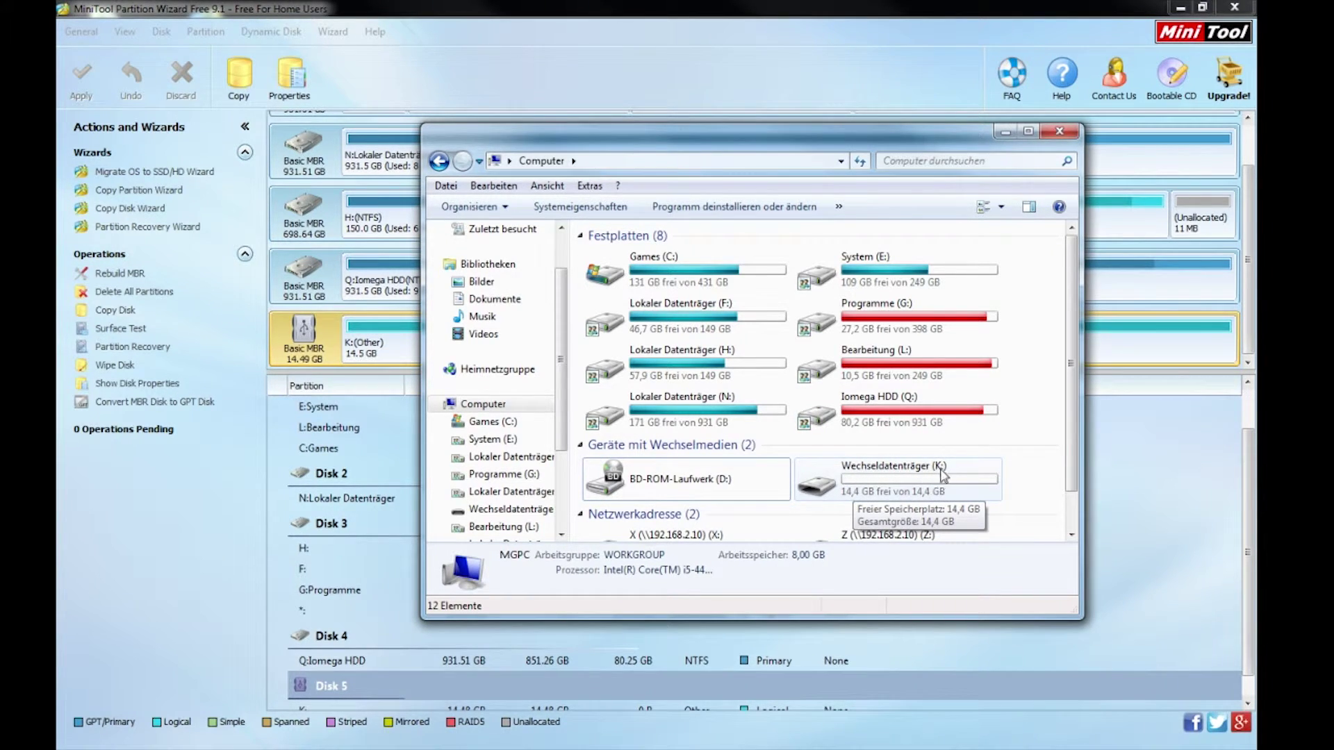
pyautogui.click(1005, 131)
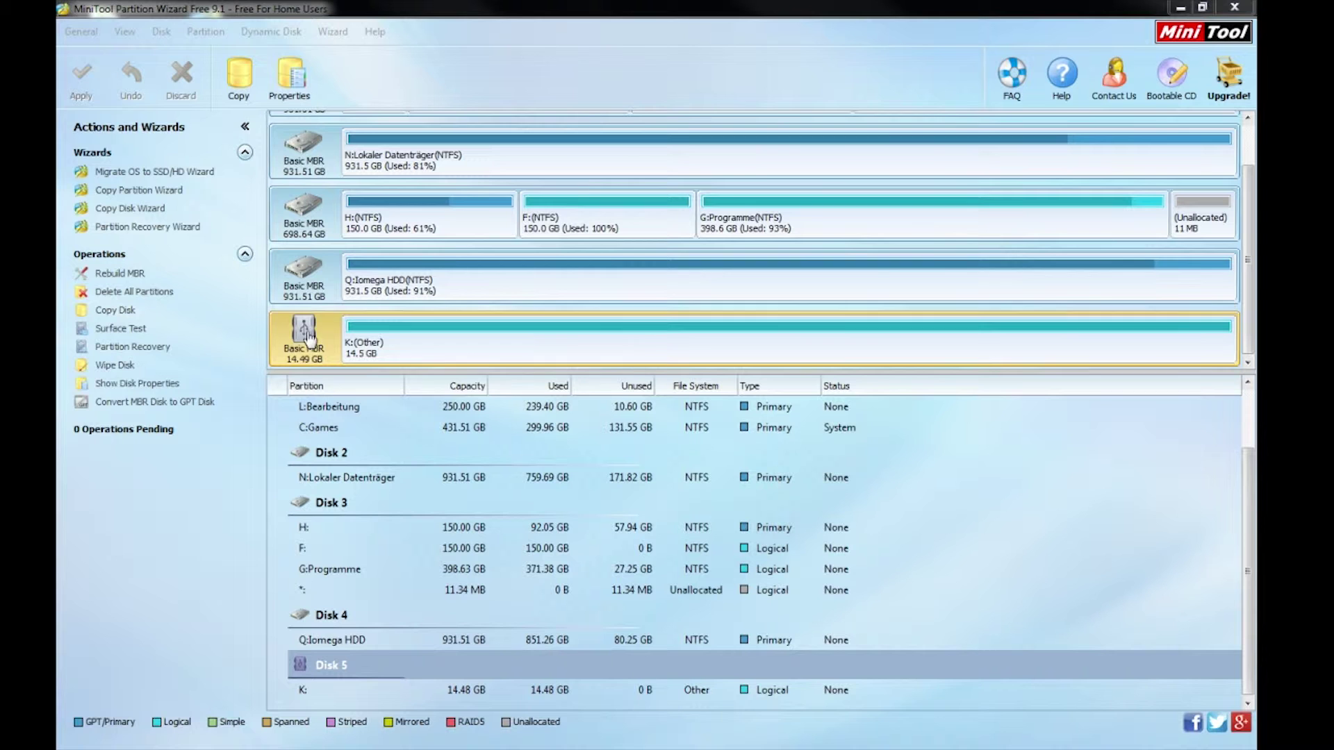
# - Delete all partitions on the 14.49 GB removable disk and apply the pending change
pyautogui.rightClick(330, 339)
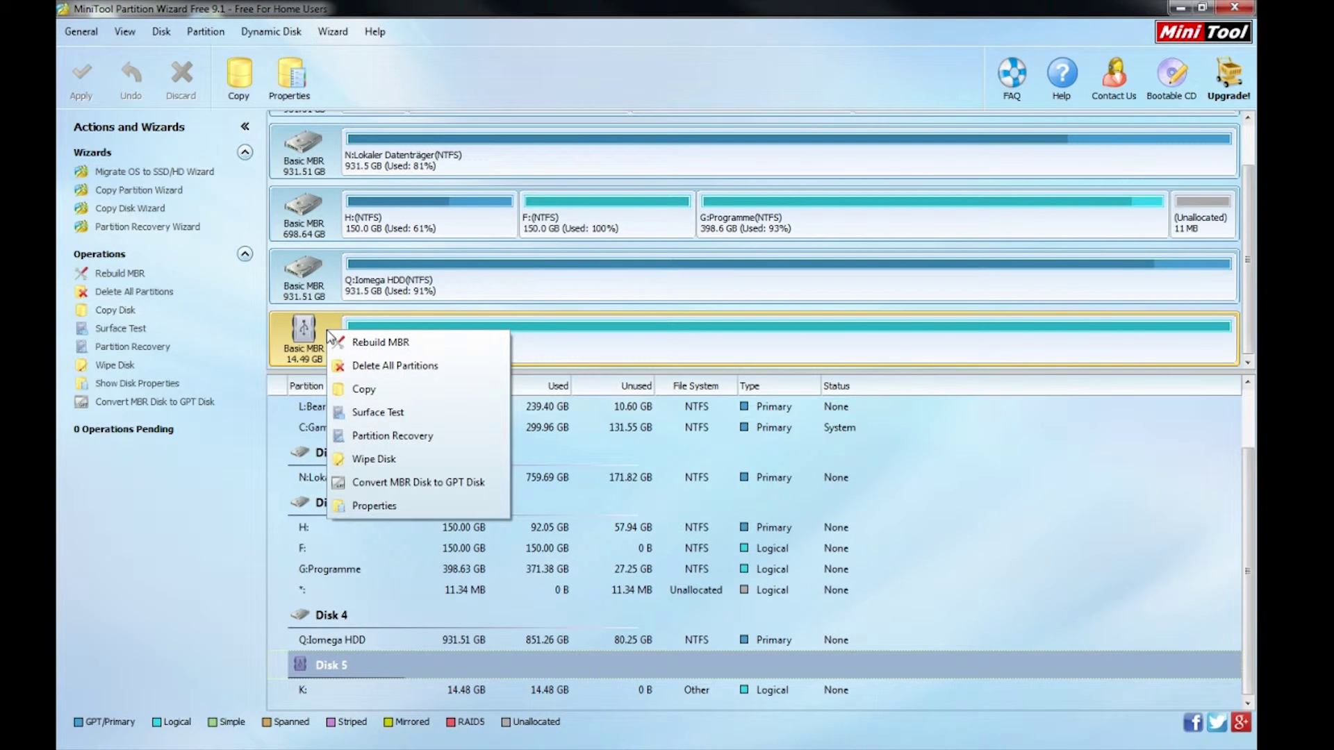
pyautogui.click(391, 366)
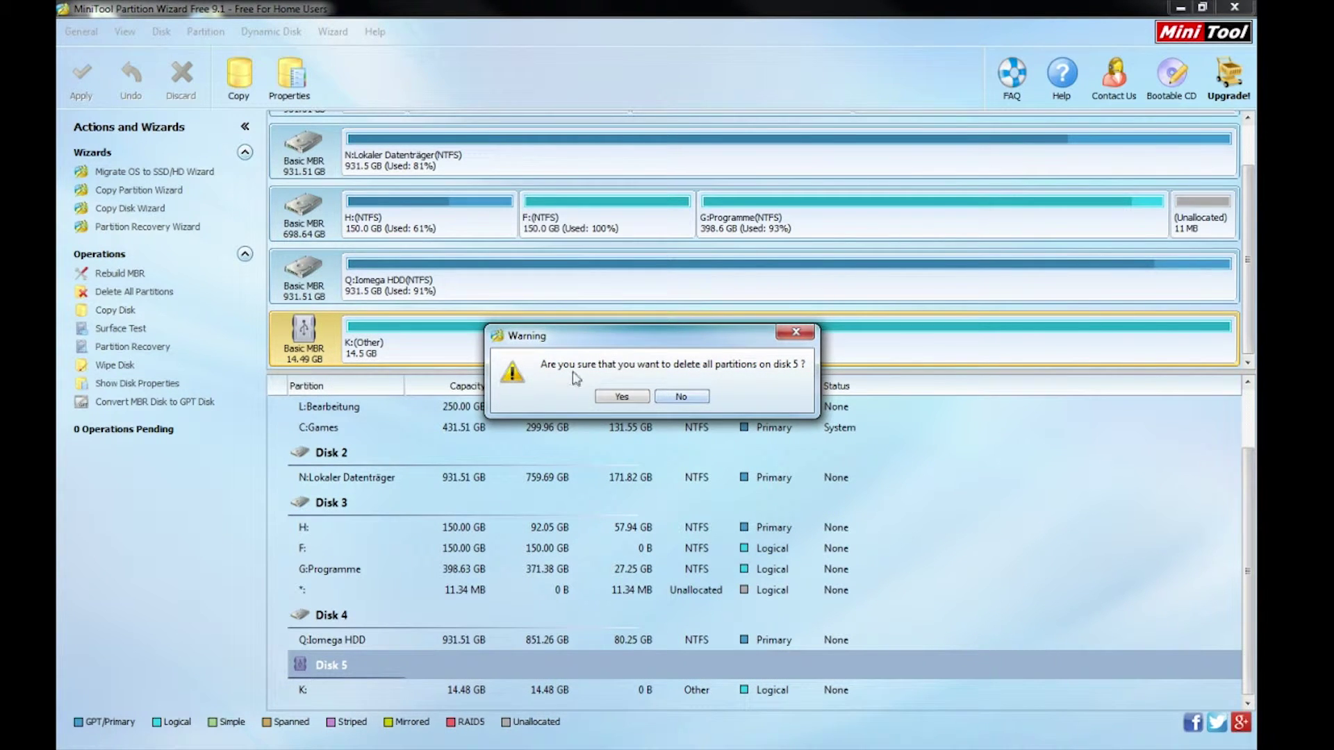
pyautogui.click(621, 396)
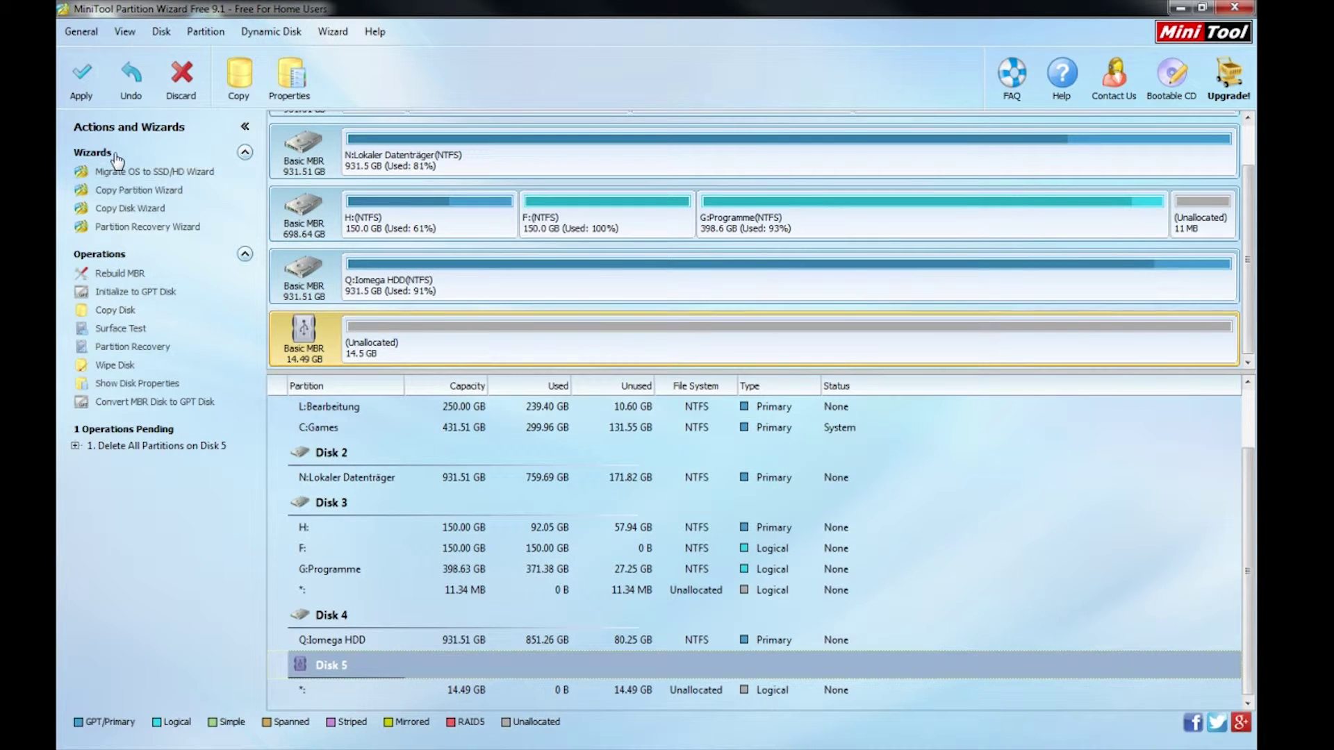
pyautogui.click(82, 95)
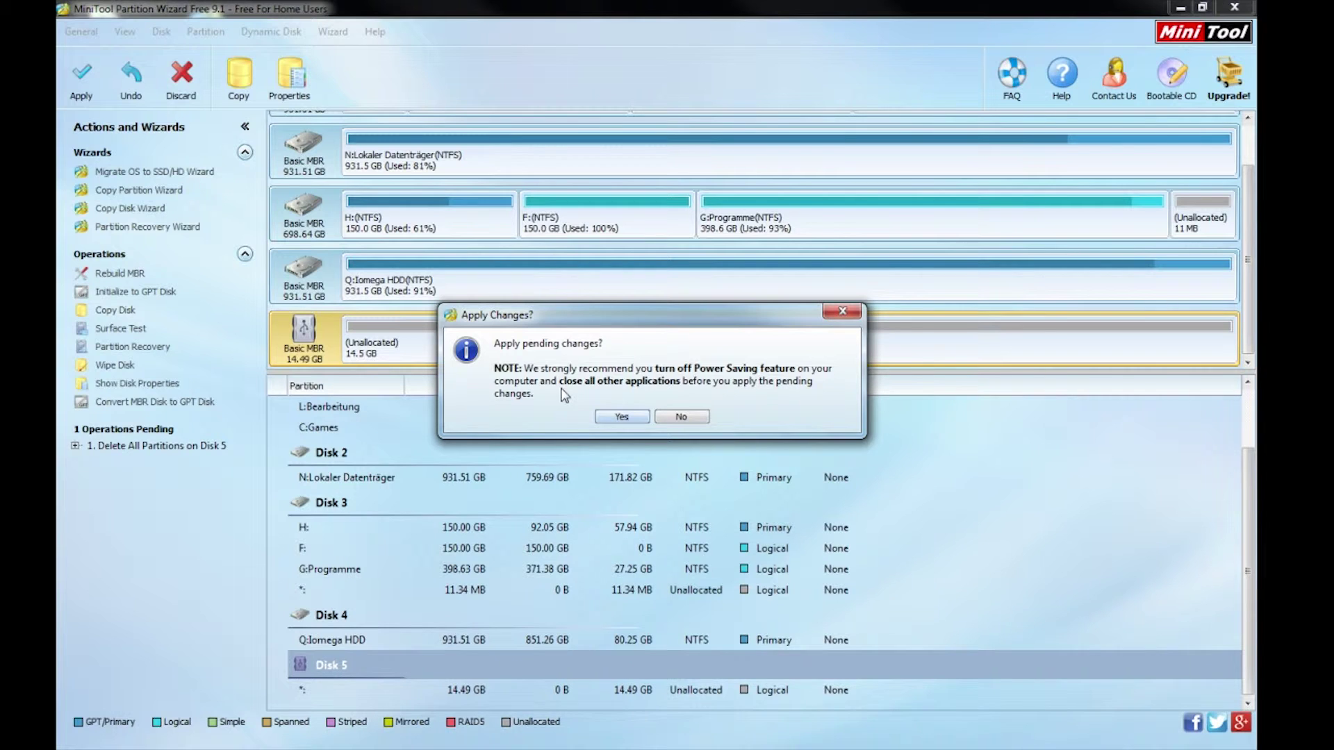
pyautogui.click(620, 420)
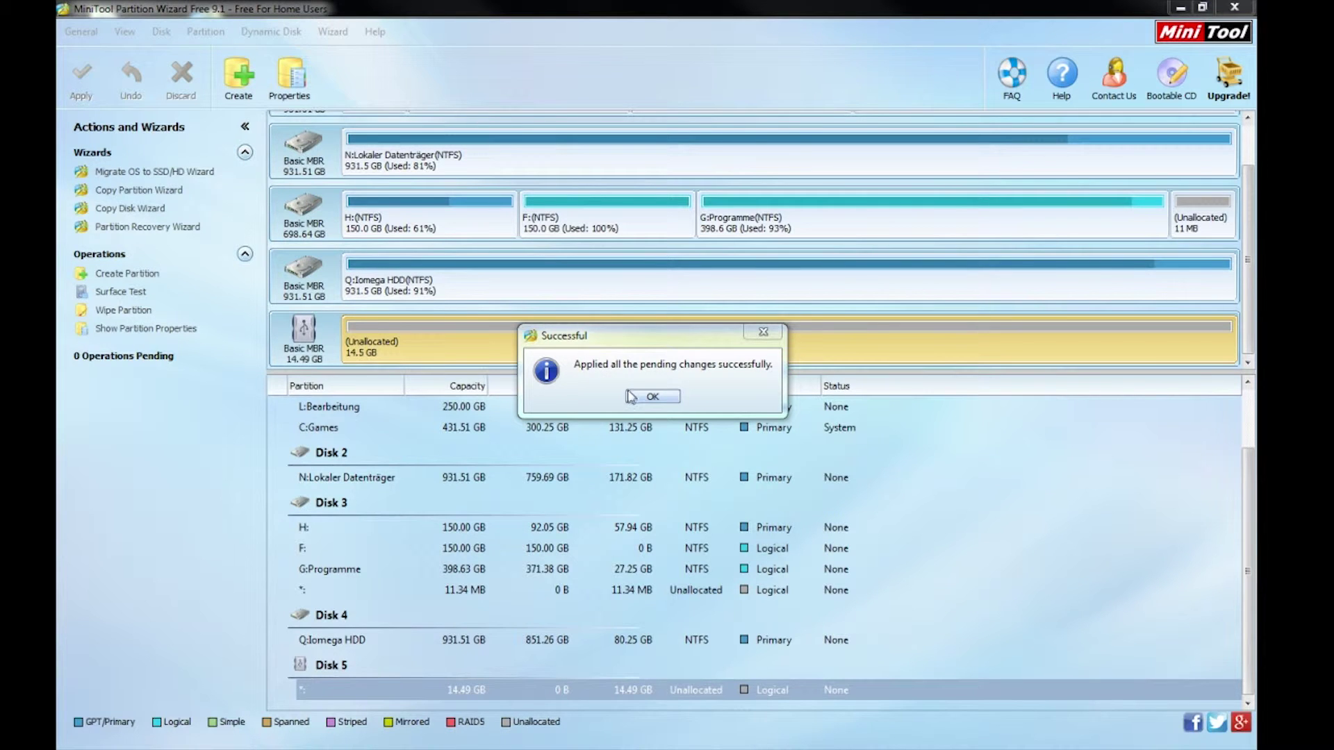
pyautogui.click(651, 397)
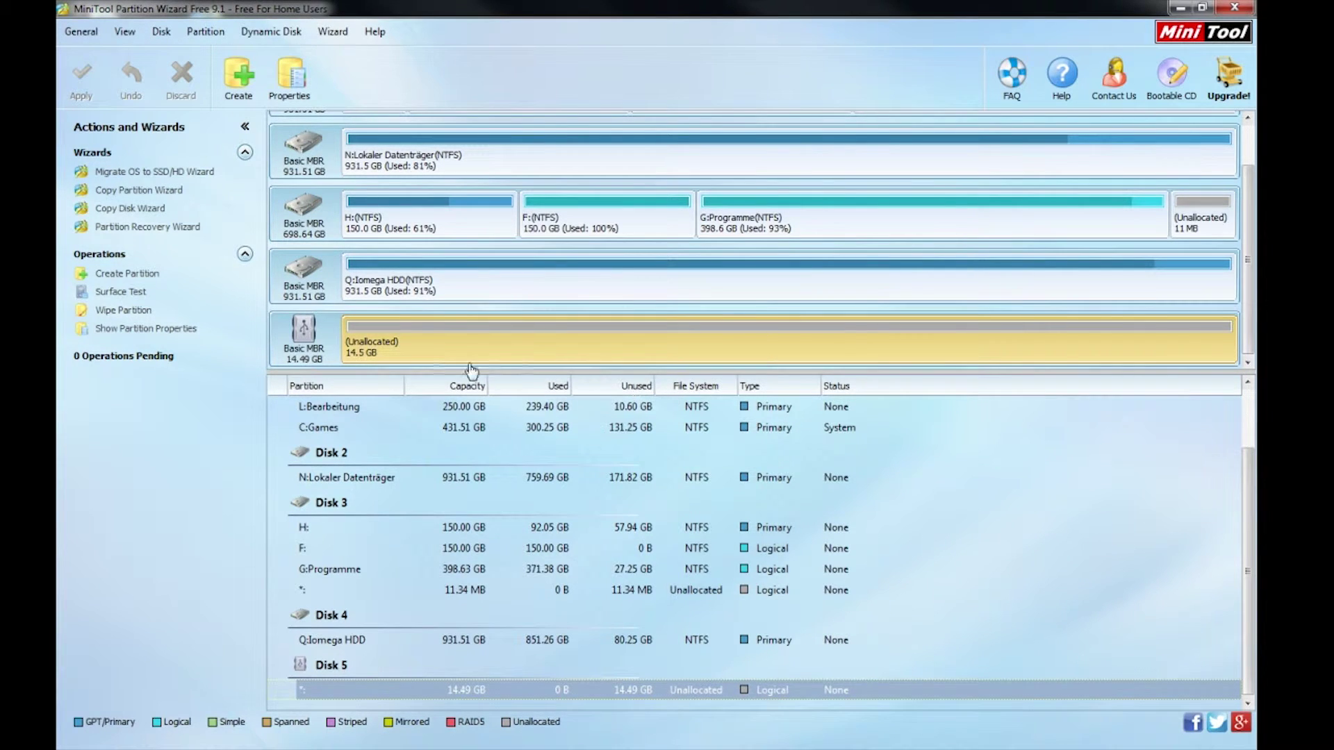
# - Create a primary FAT32 partition with drive letter K: in the removable disk's unallocated space, using its full size
pyautogui.rightClick(357, 340)
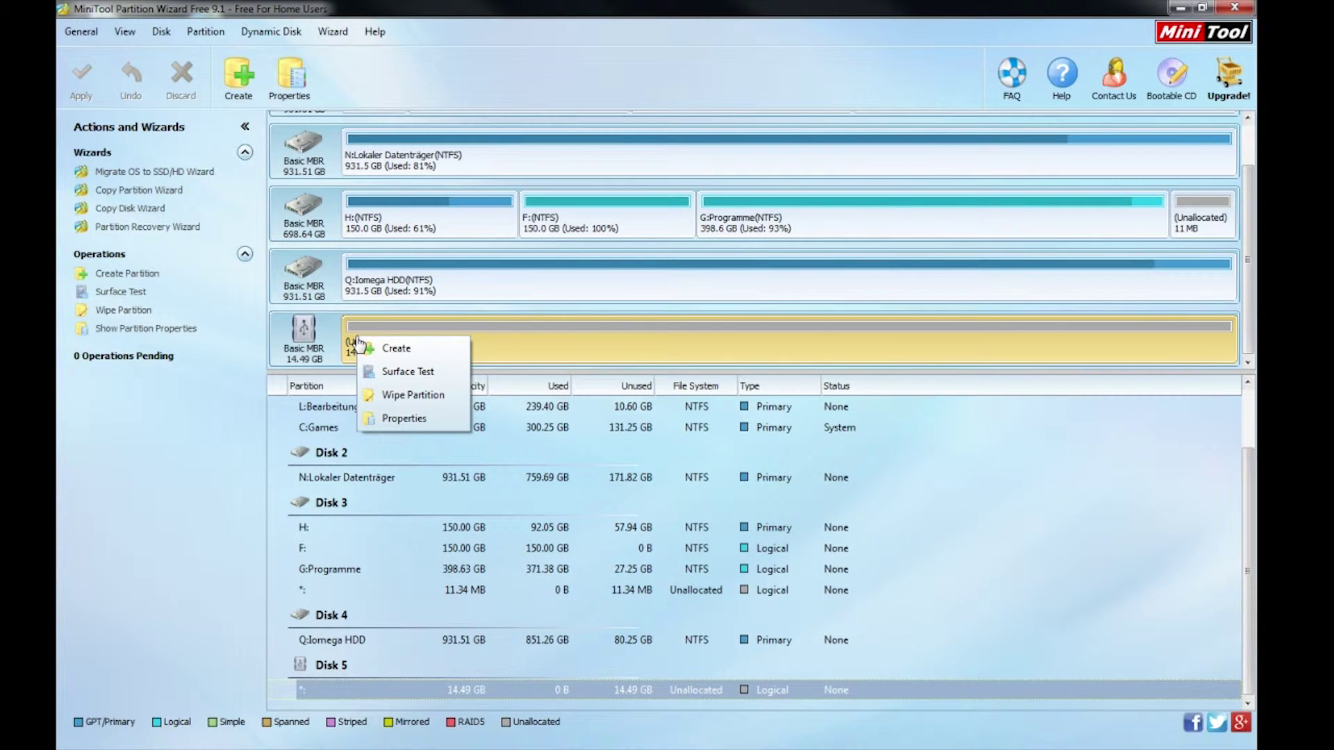
pyautogui.click(393, 349)
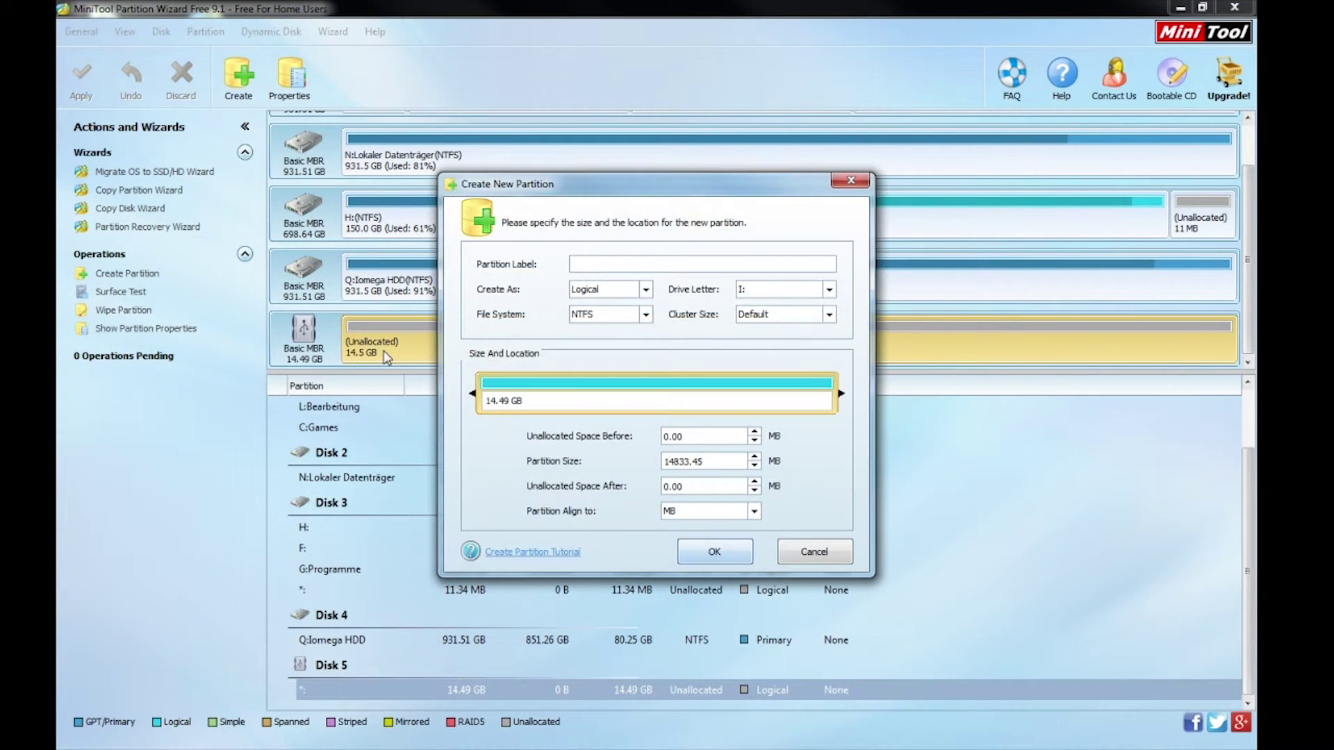
pyautogui.click(645, 291)
pyautogui.click(625, 304)
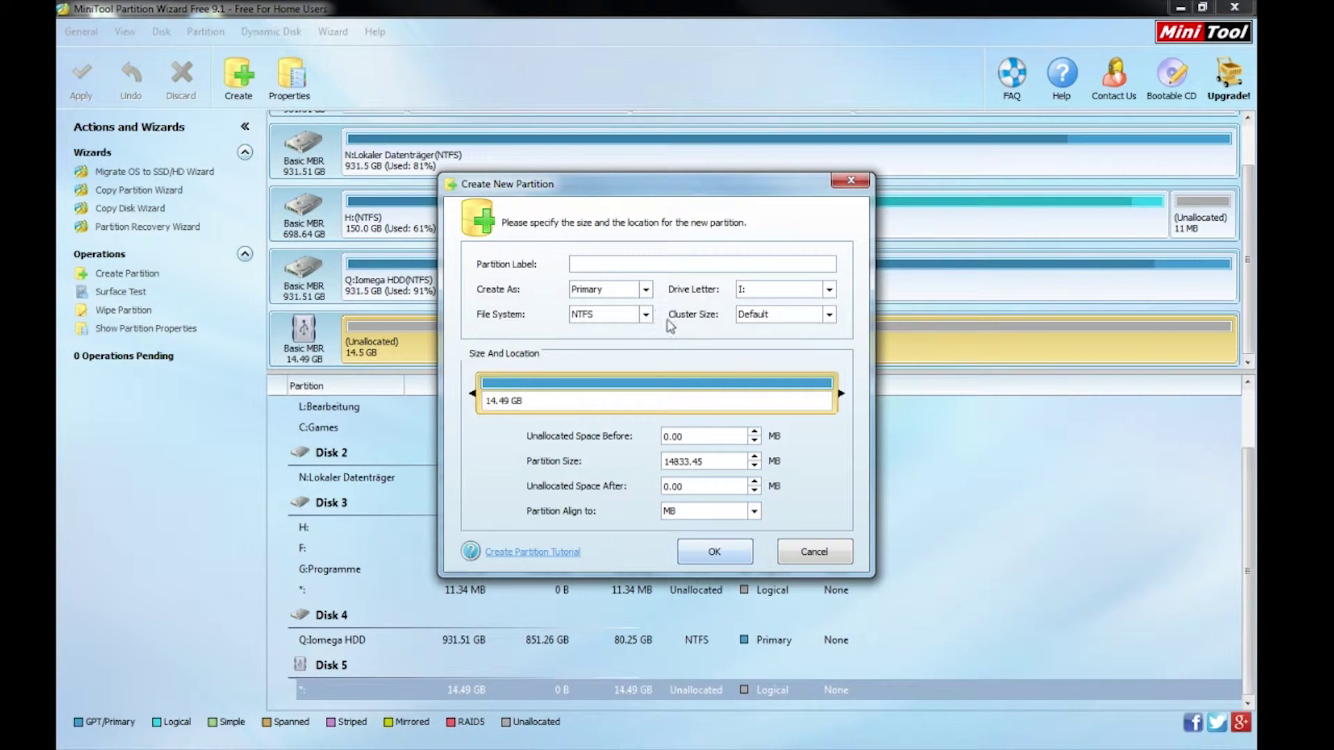
pyautogui.click(645, 314)
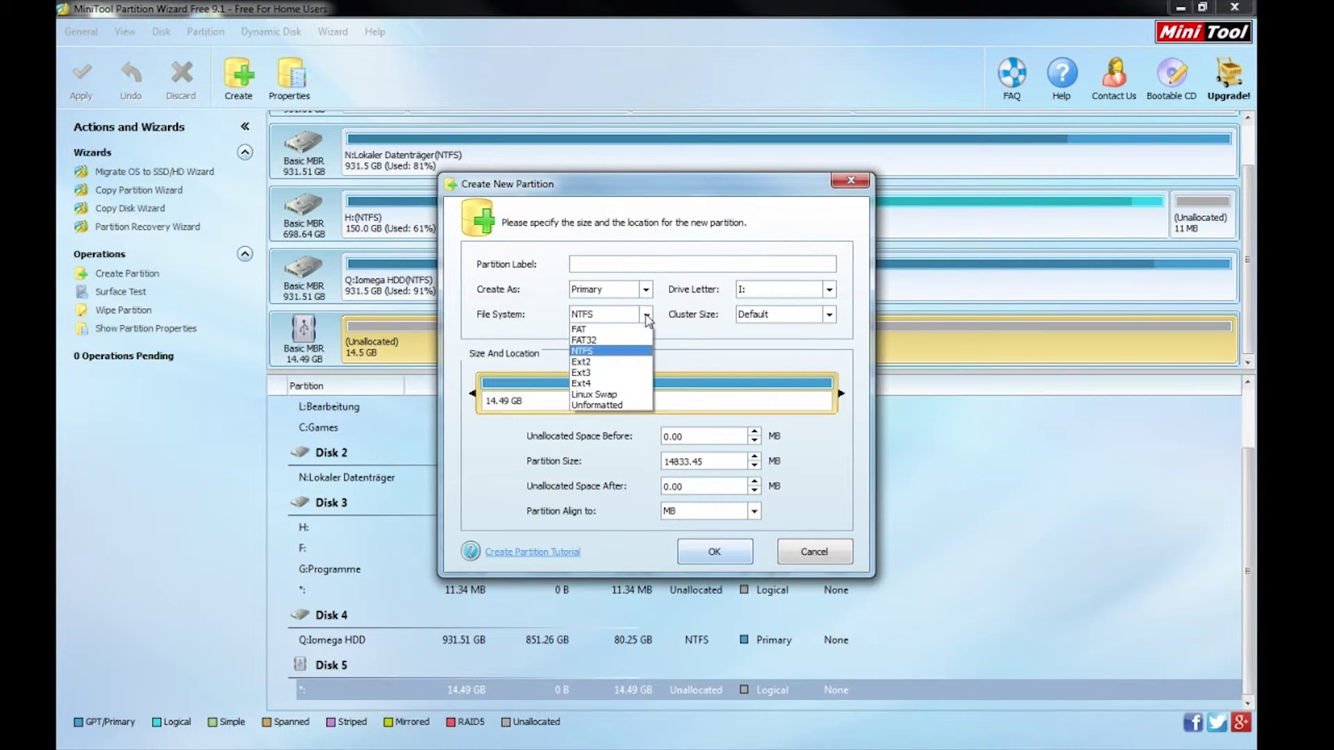
pyautogui.click(597, 341)
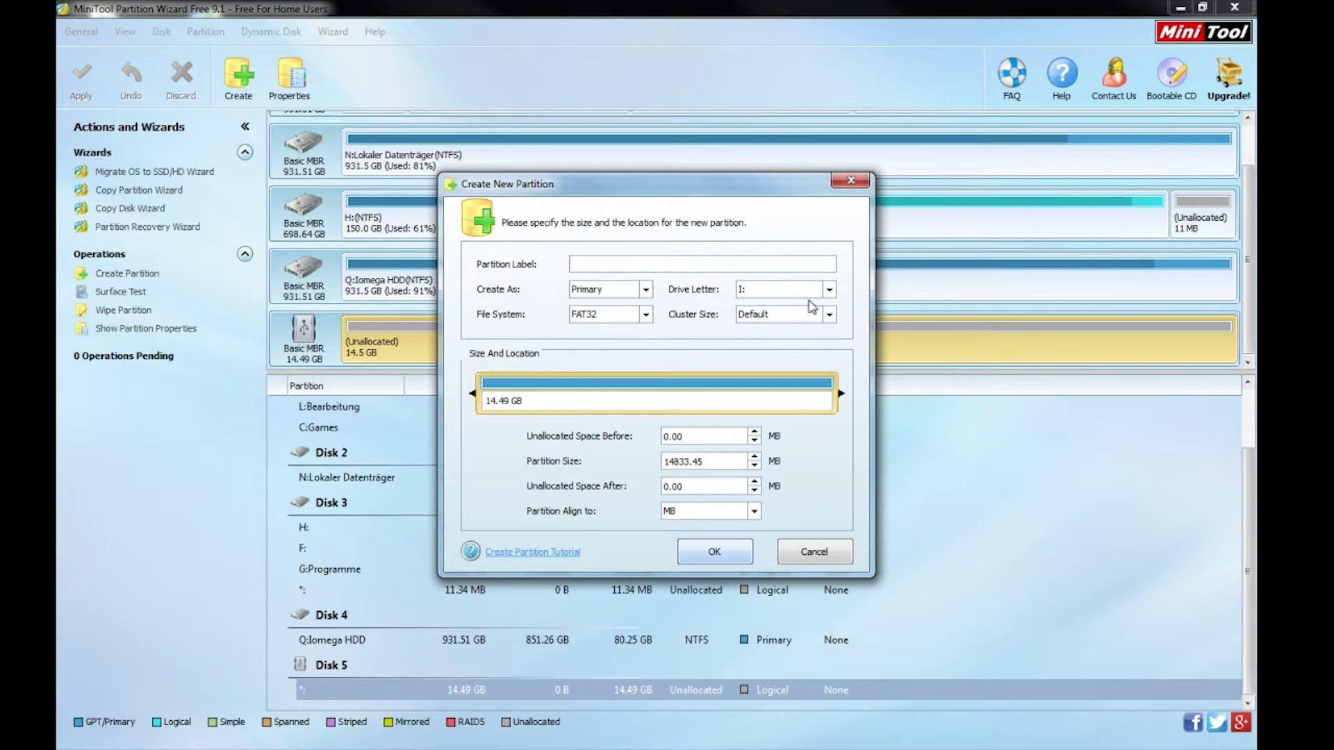
pyautogui.click(829, 290)
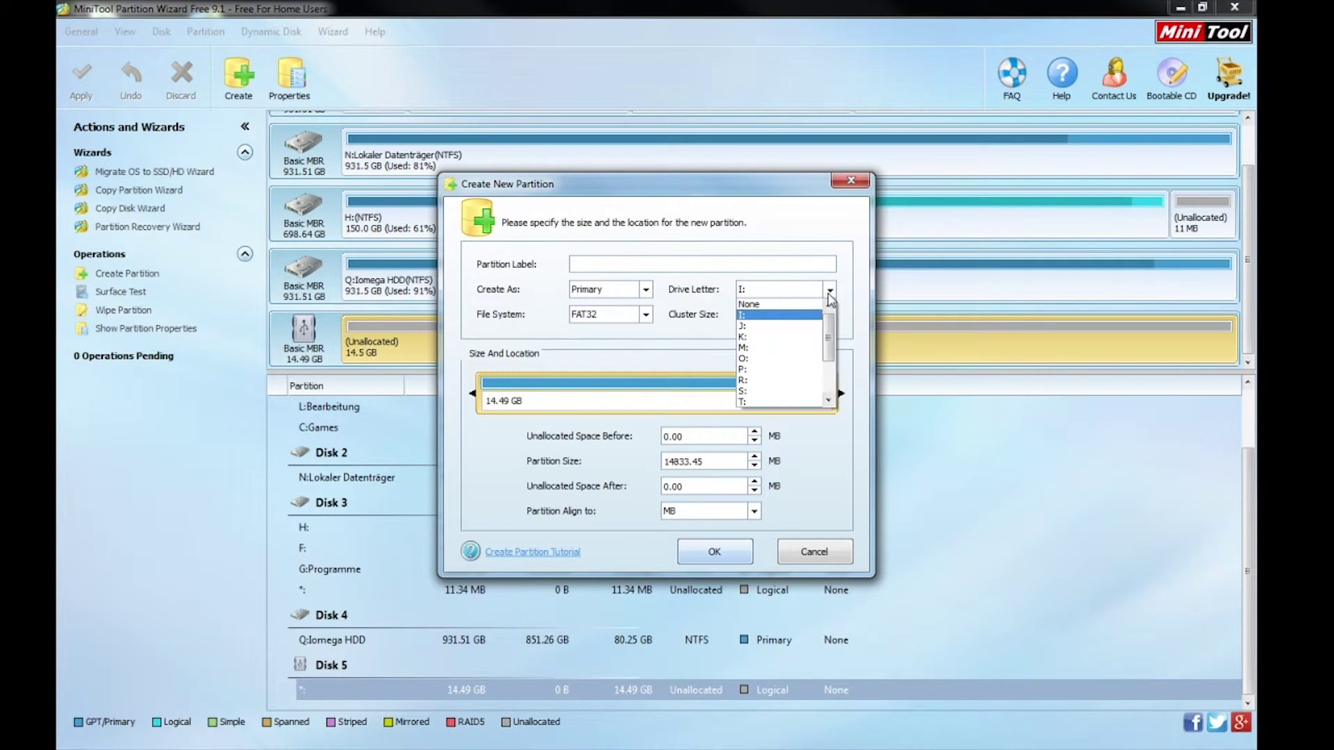
pyautogui.click(763, 338)
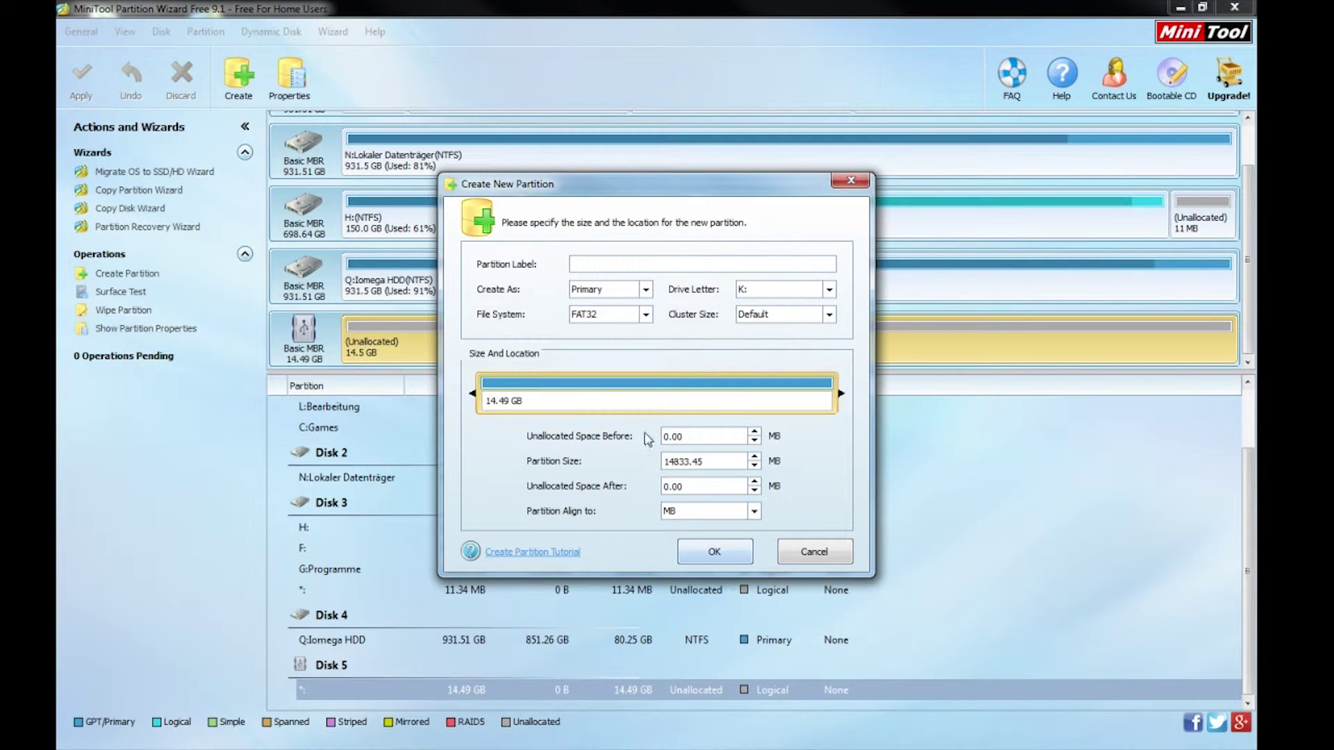
pyautogui.click(708, 553)
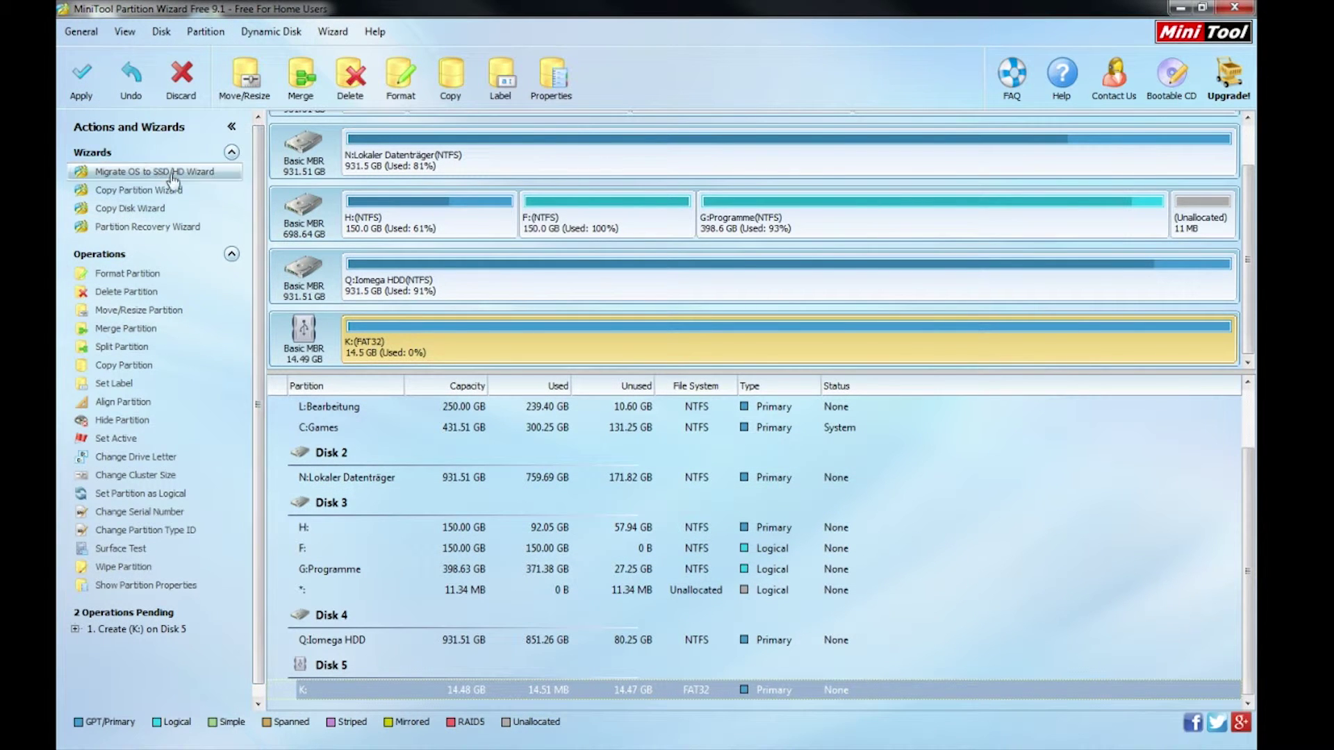
# - Apply the pending creation of partition K:, then close the partition manager and the leftover Explorer window
pyautogui.click(87, 97)
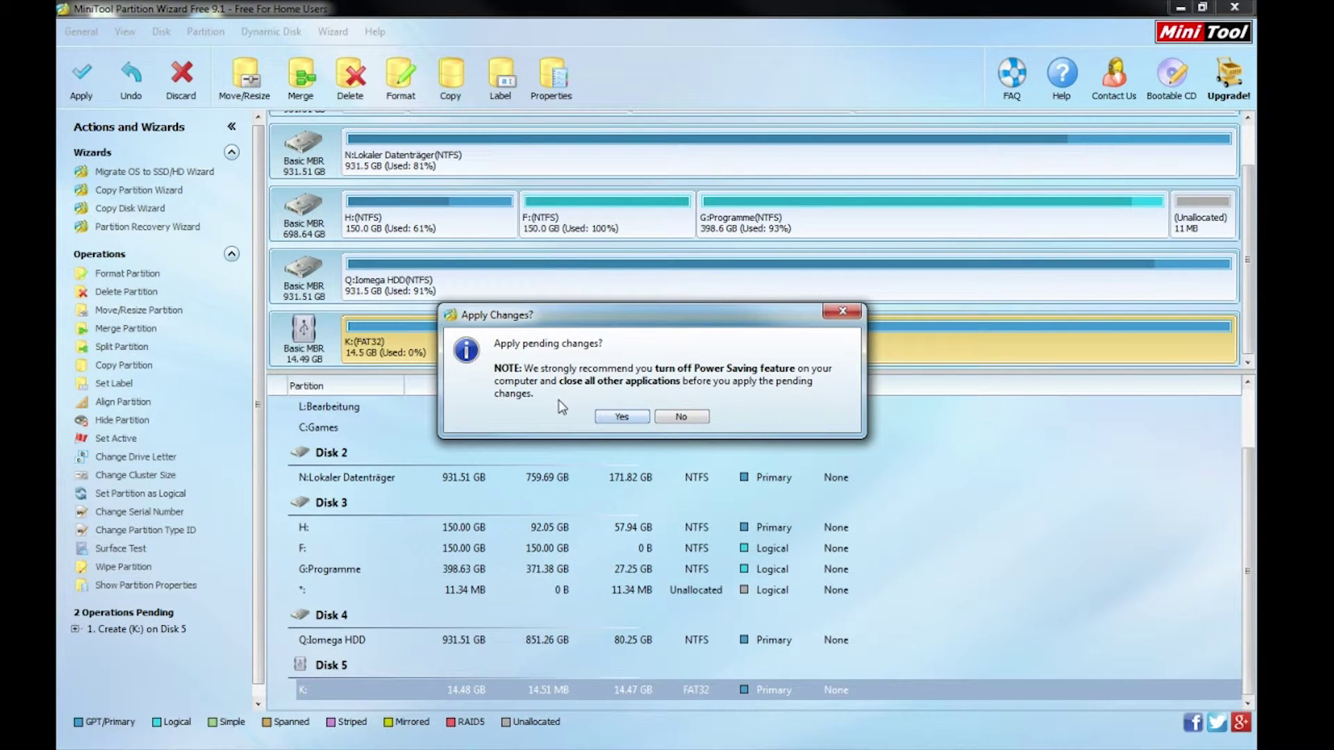
pyautogui.click(623, 418)
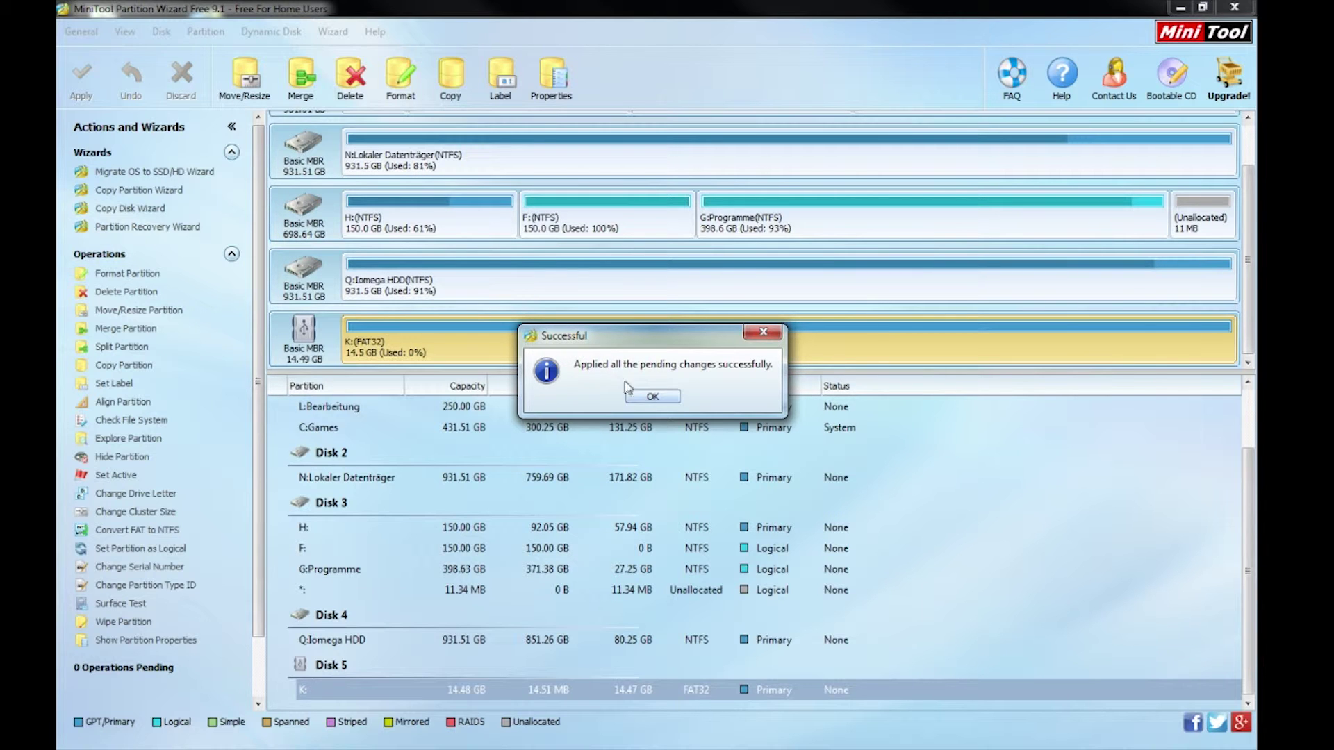
pyautogui.click(653, 396)
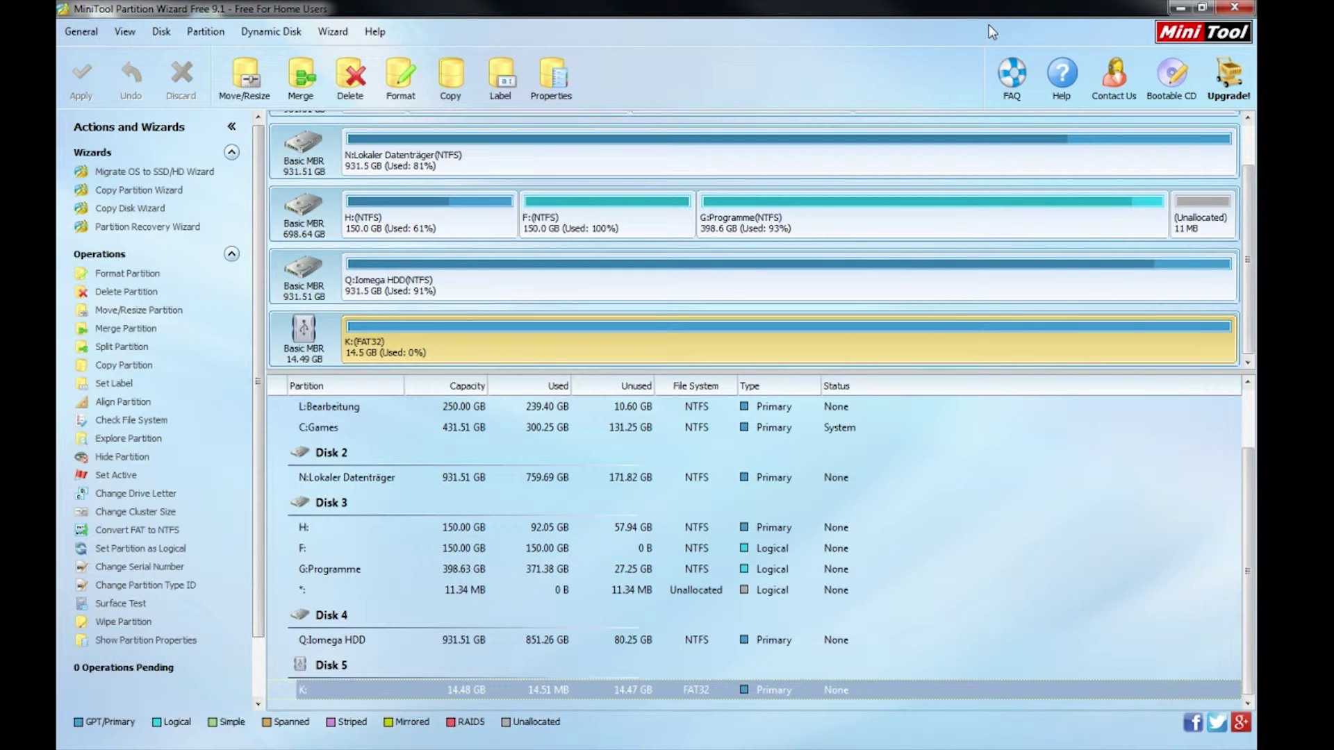
pyautogui.click(1237, 5)
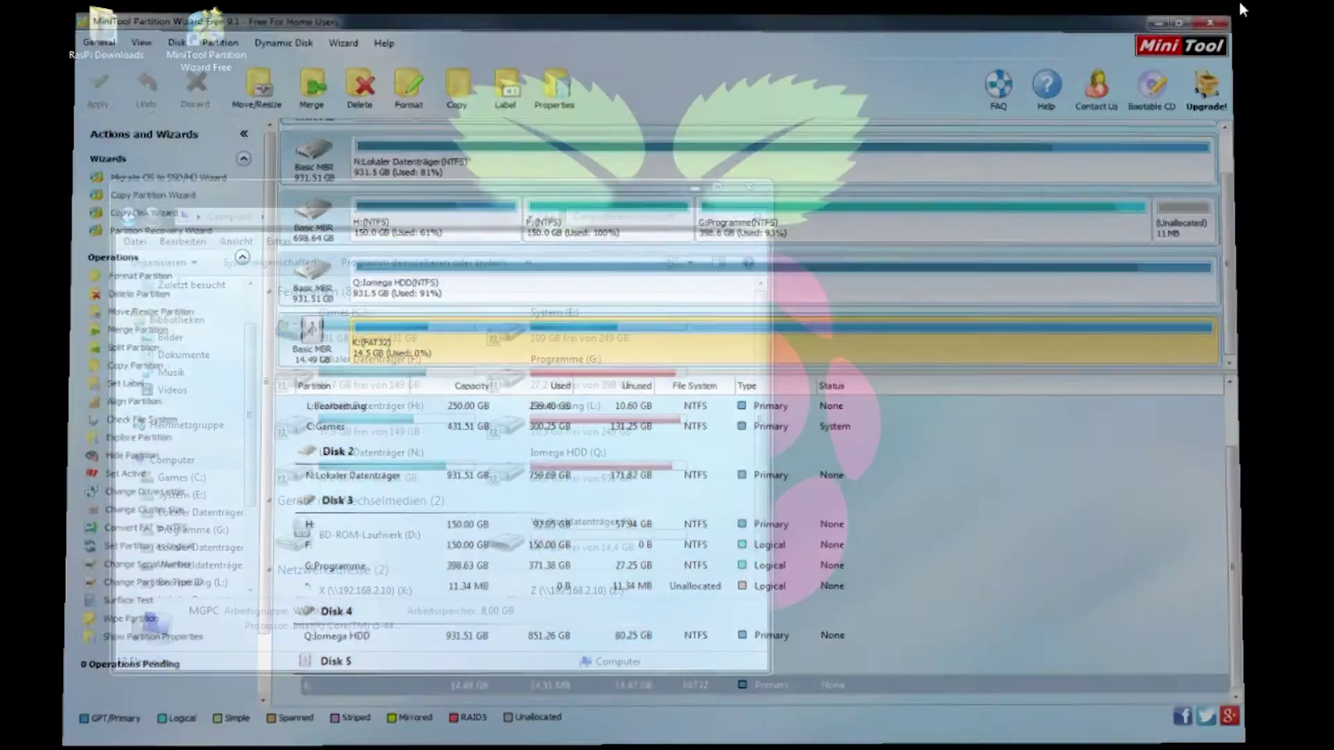
pyautogui.hotkey('alt', 'F4')
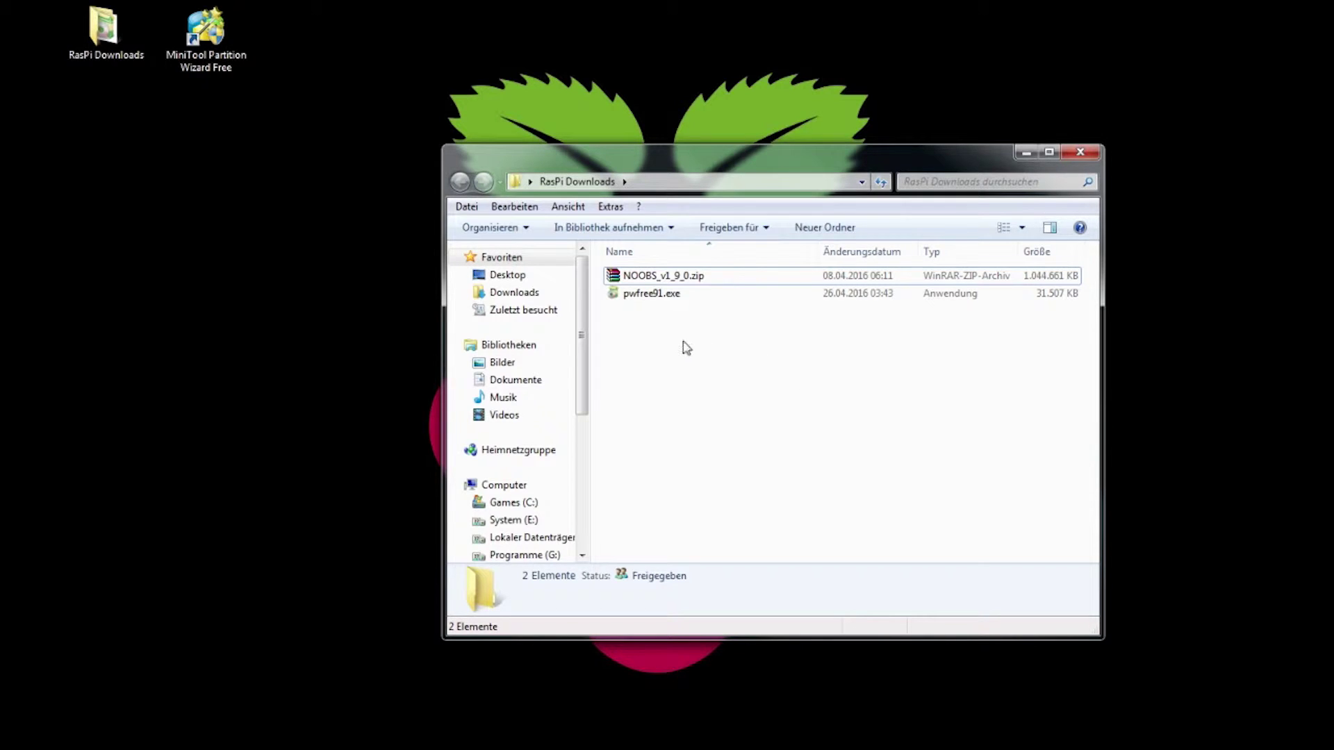
# - Extract NOOBS_v1_9_0.zip into its own NOOBS_v1_9_0 folder and open that folder
pyautogui.rightClick(637, 279)
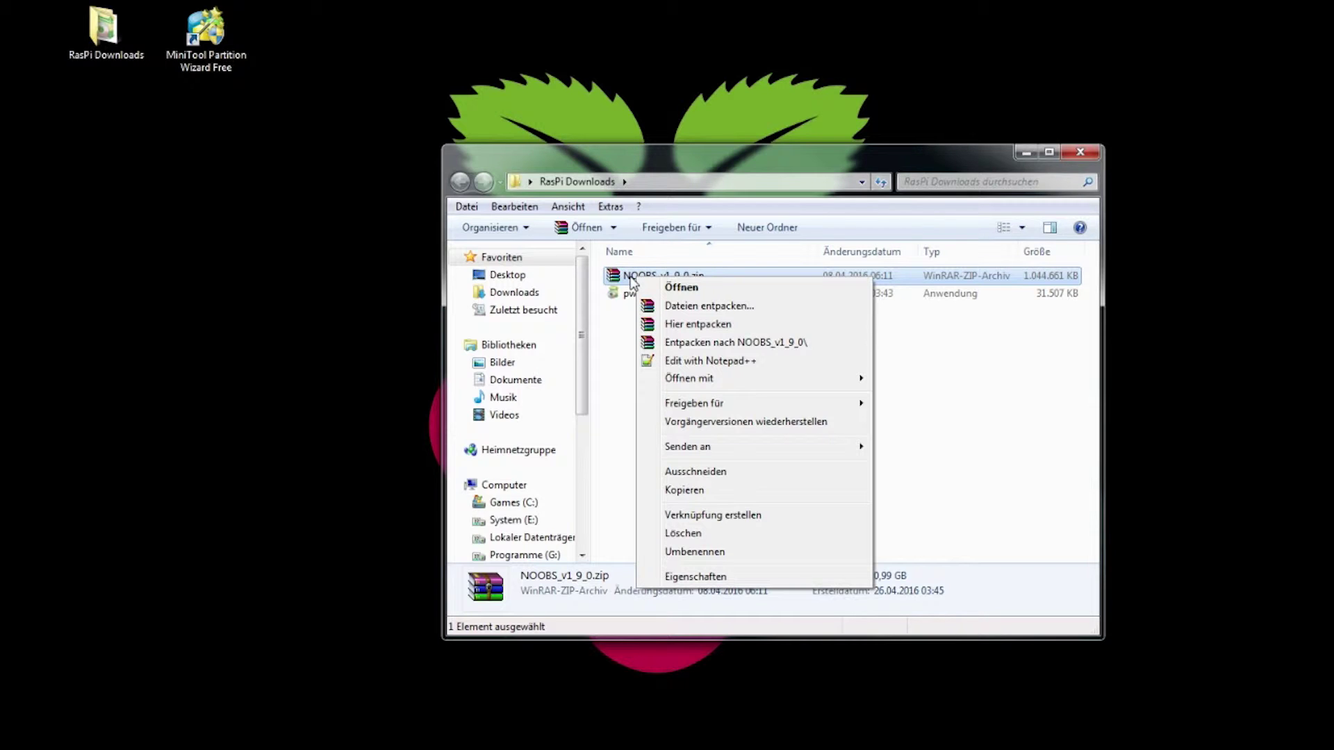
pyautogui.click(728, 345)
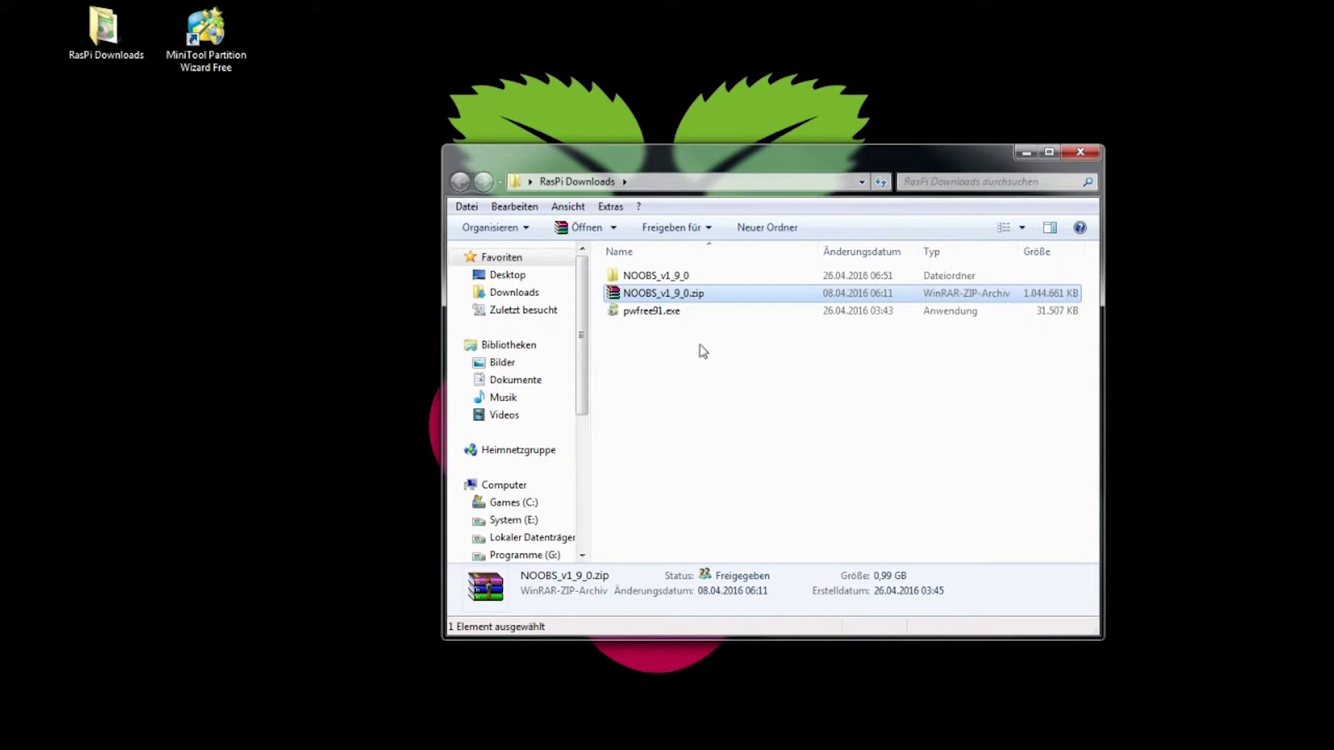
pyautogui.doubleClick(681, 276)
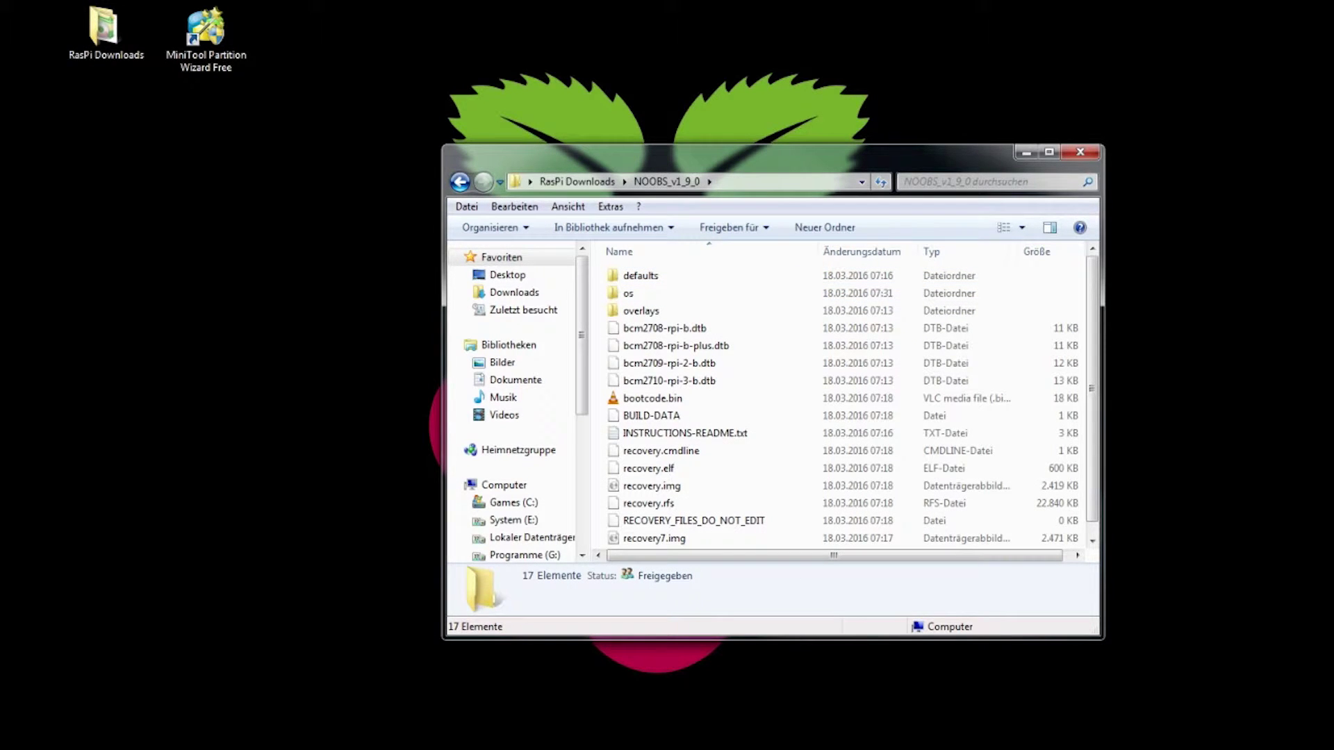
# - Copy everything in the NOOBS_v1_9_0 folder to the removable drive K:, then eject the drive
pyautogui.press('super+e')
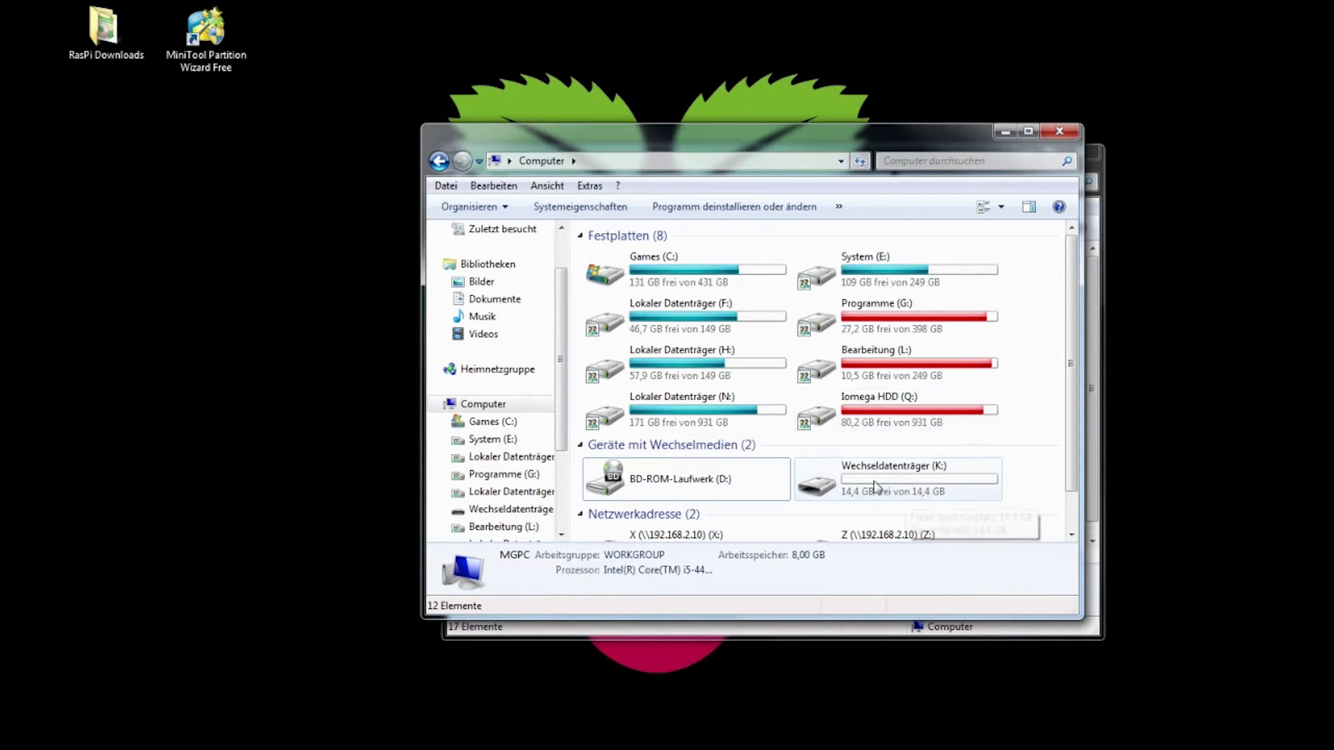
pyautogui.moveTo(869, 139); pyautogui.dragTo(503, 146)
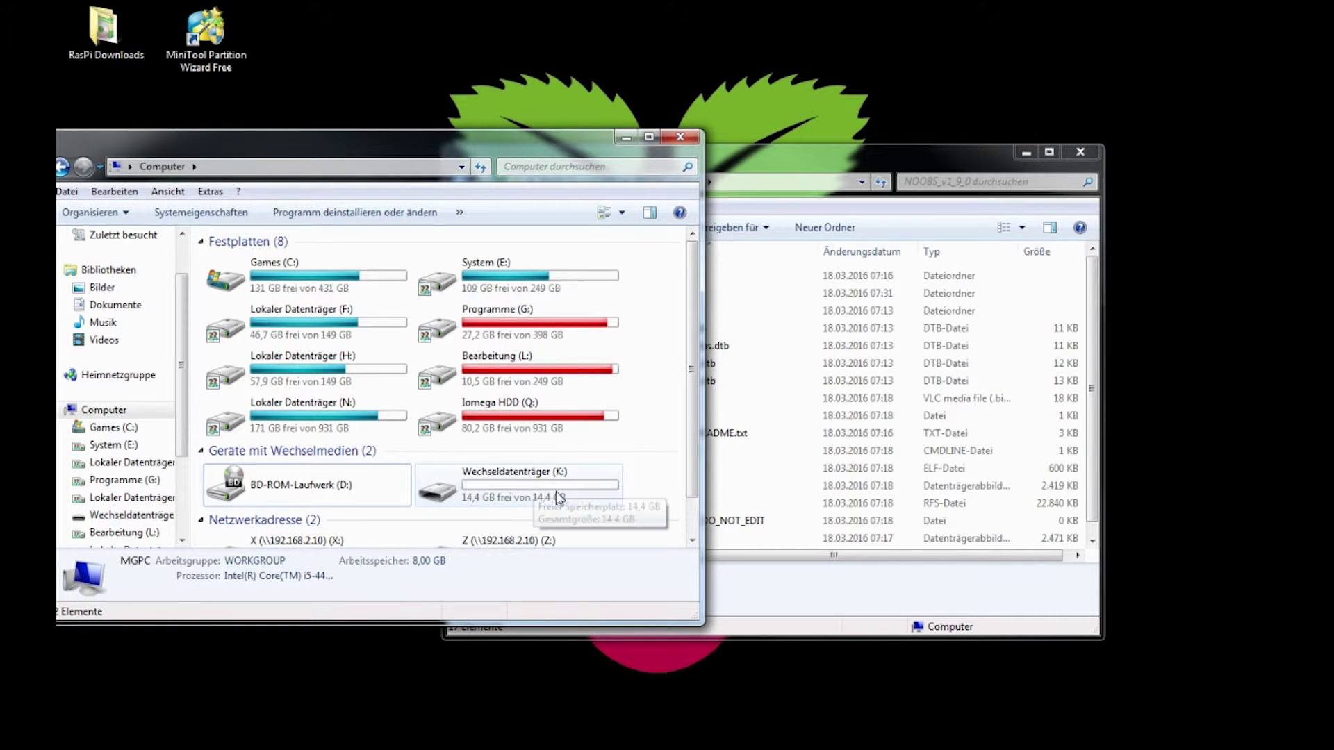
pyautogui.click(778, 167)
pyautogui.click(693, 299)
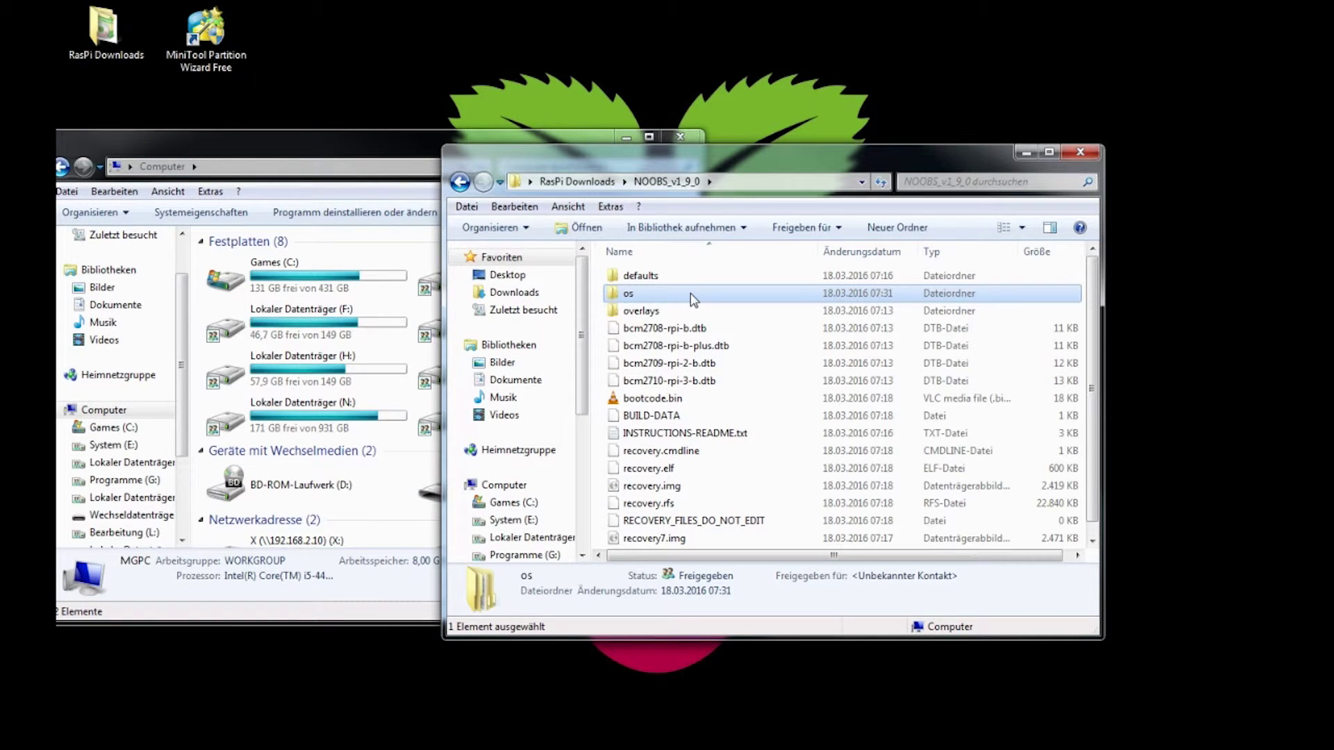
pyautogui.hotkey('ctrl', 'a')
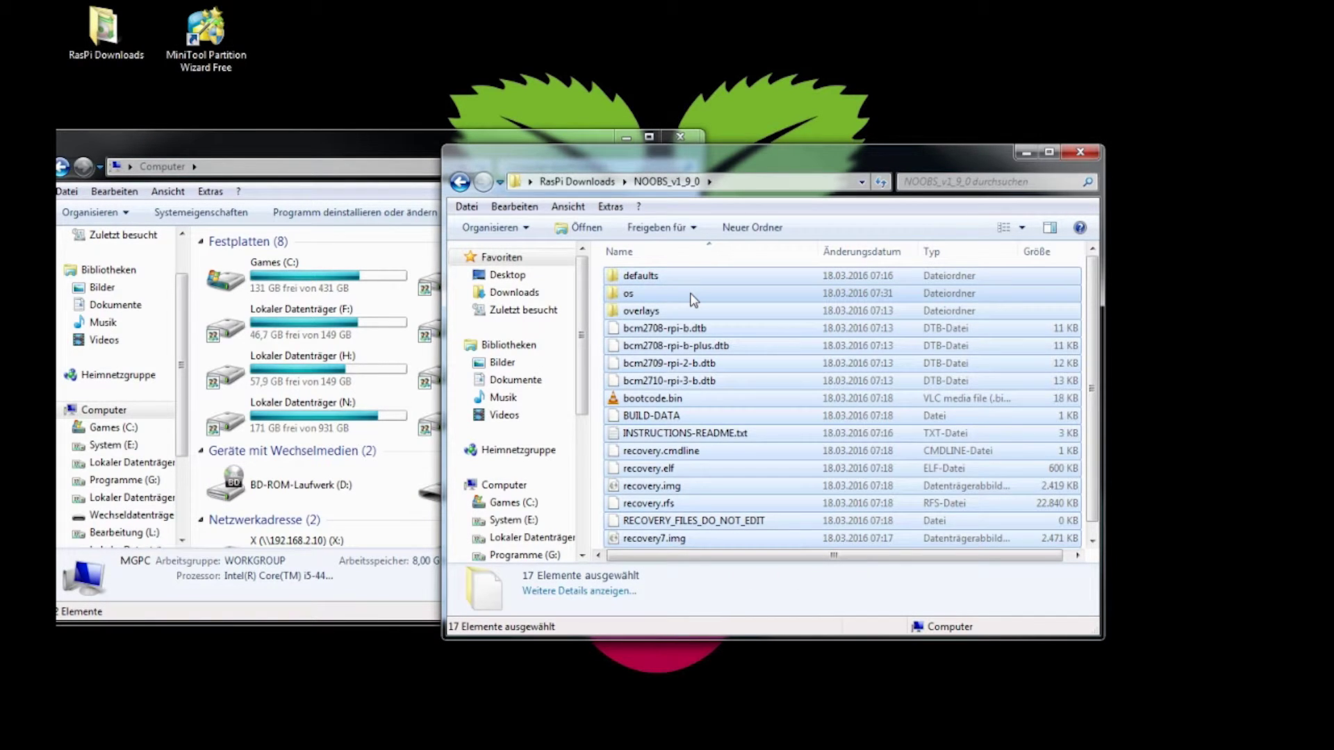
pyautogui.moveTo(679, 167); pyautogui.dragTo(900, 159)
pyautogui.moveTo(868, 260); pyautogui.dragTo(497, 493)
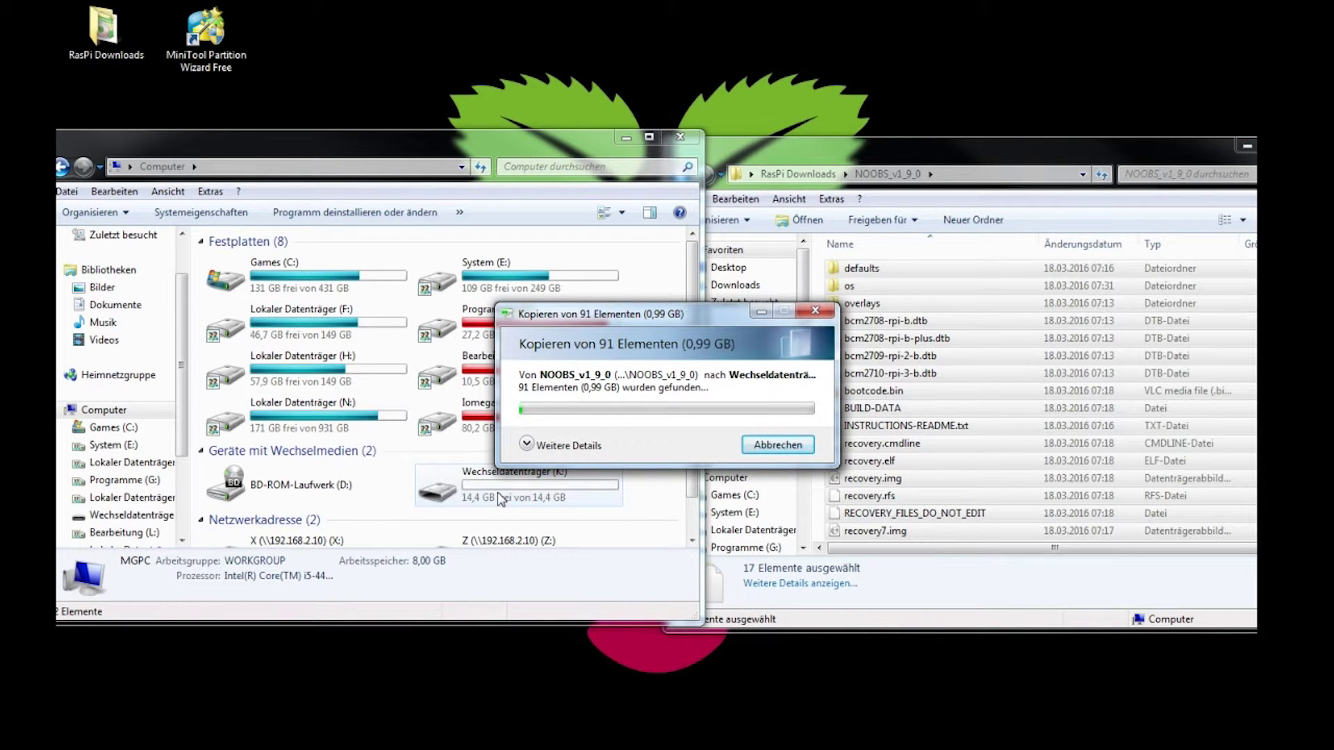
pyautogui.click(531, 447)
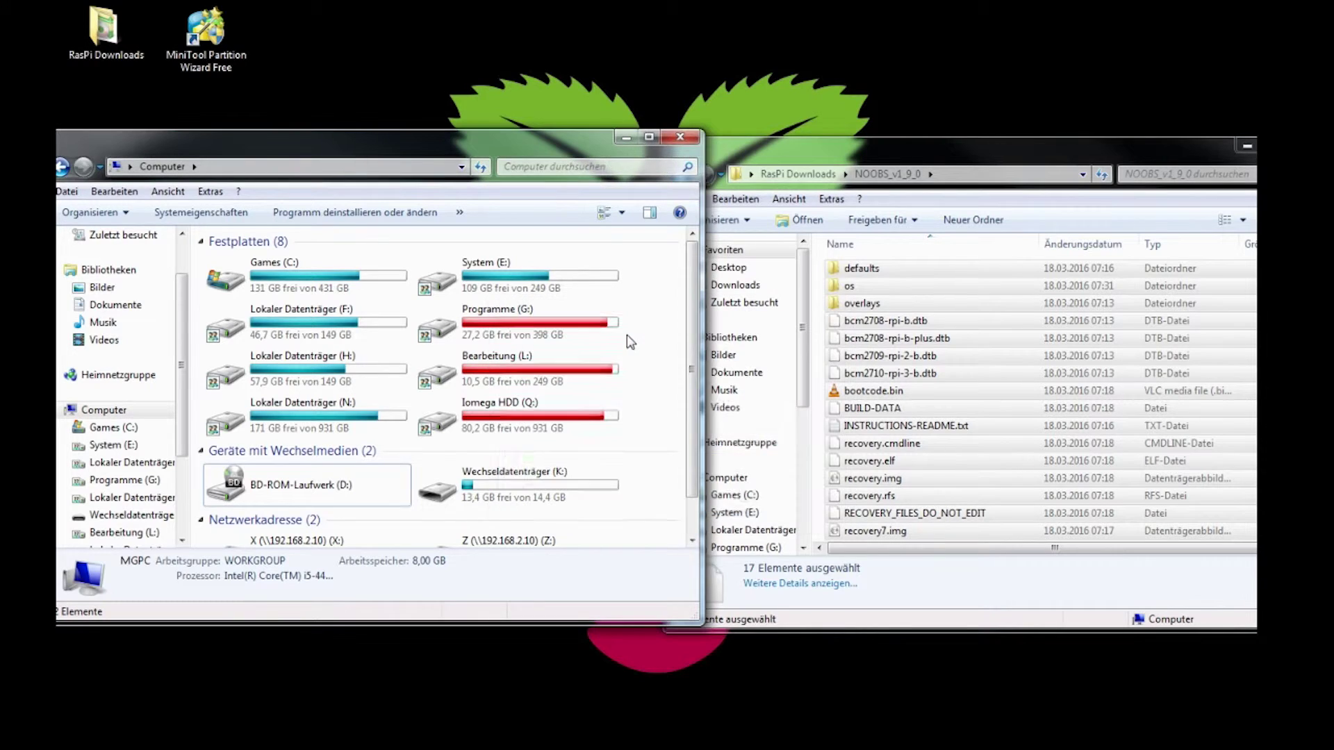
pyautogui.click(549, 485)
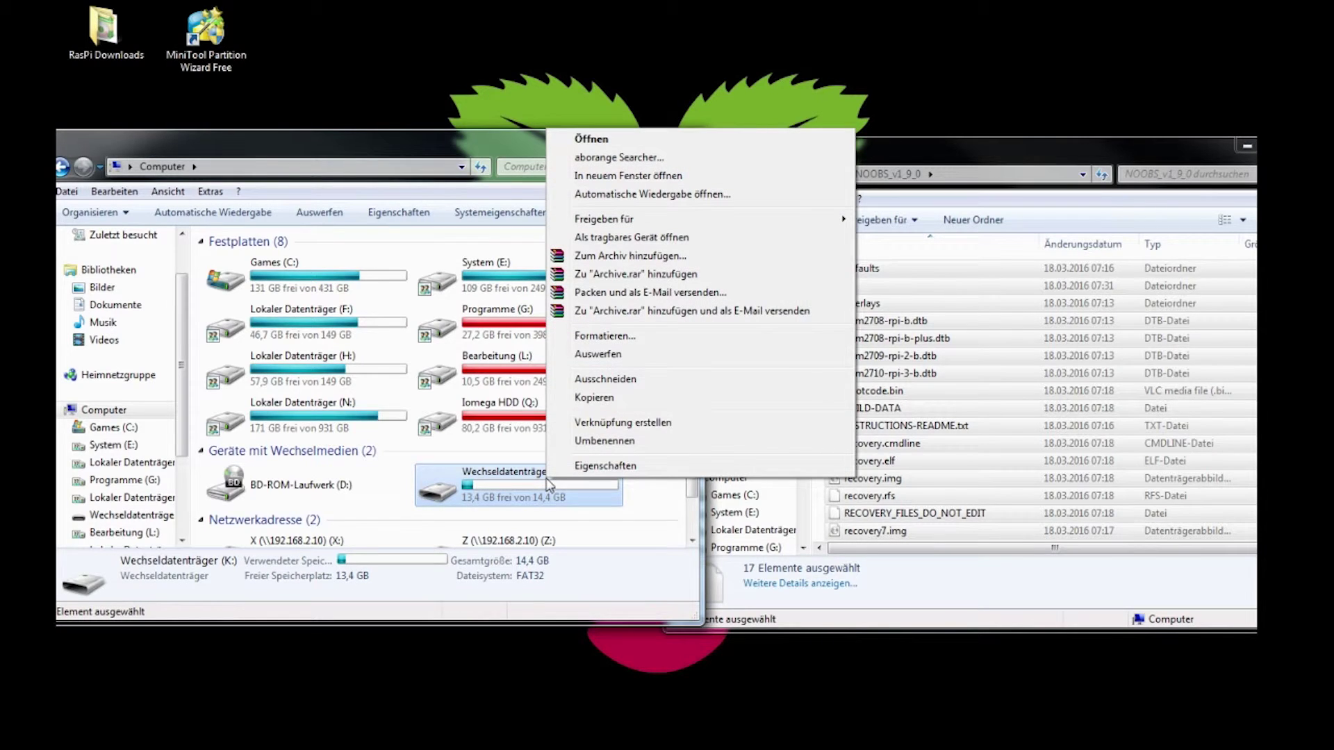
pyautogui.click(612, 353)
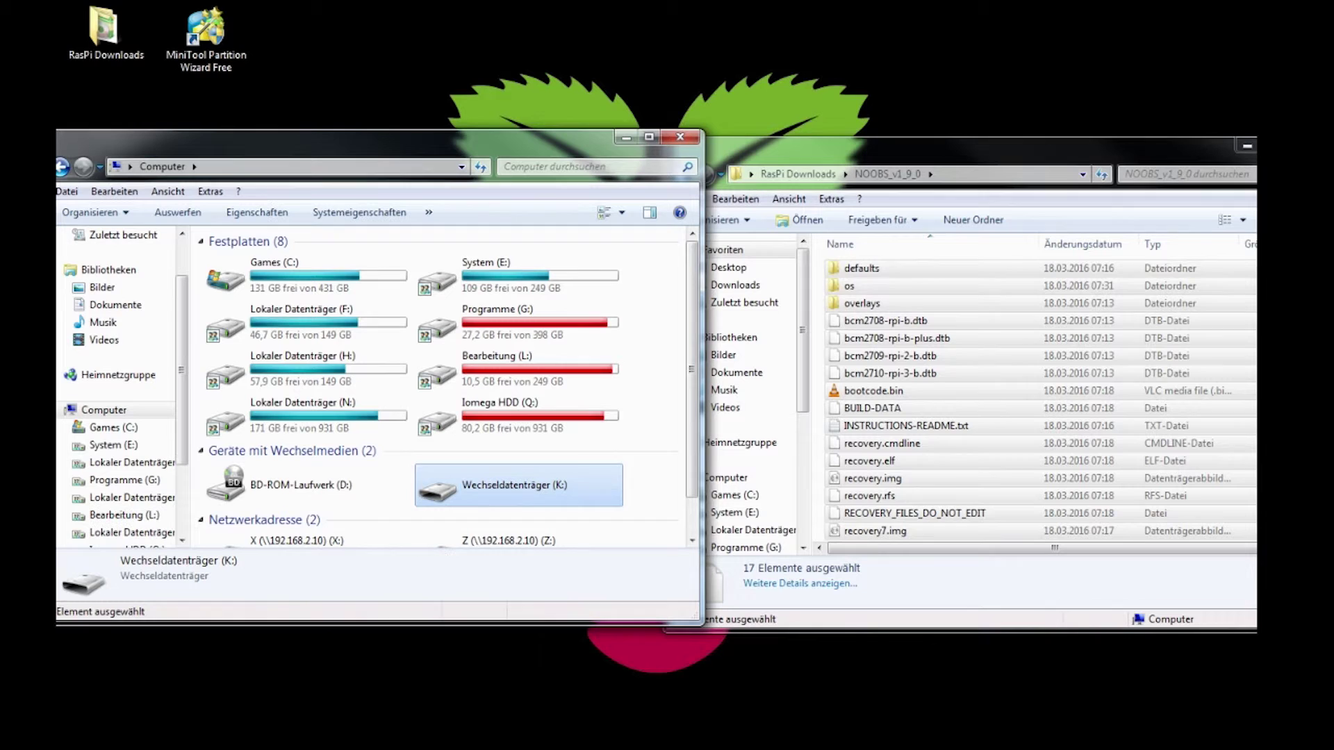
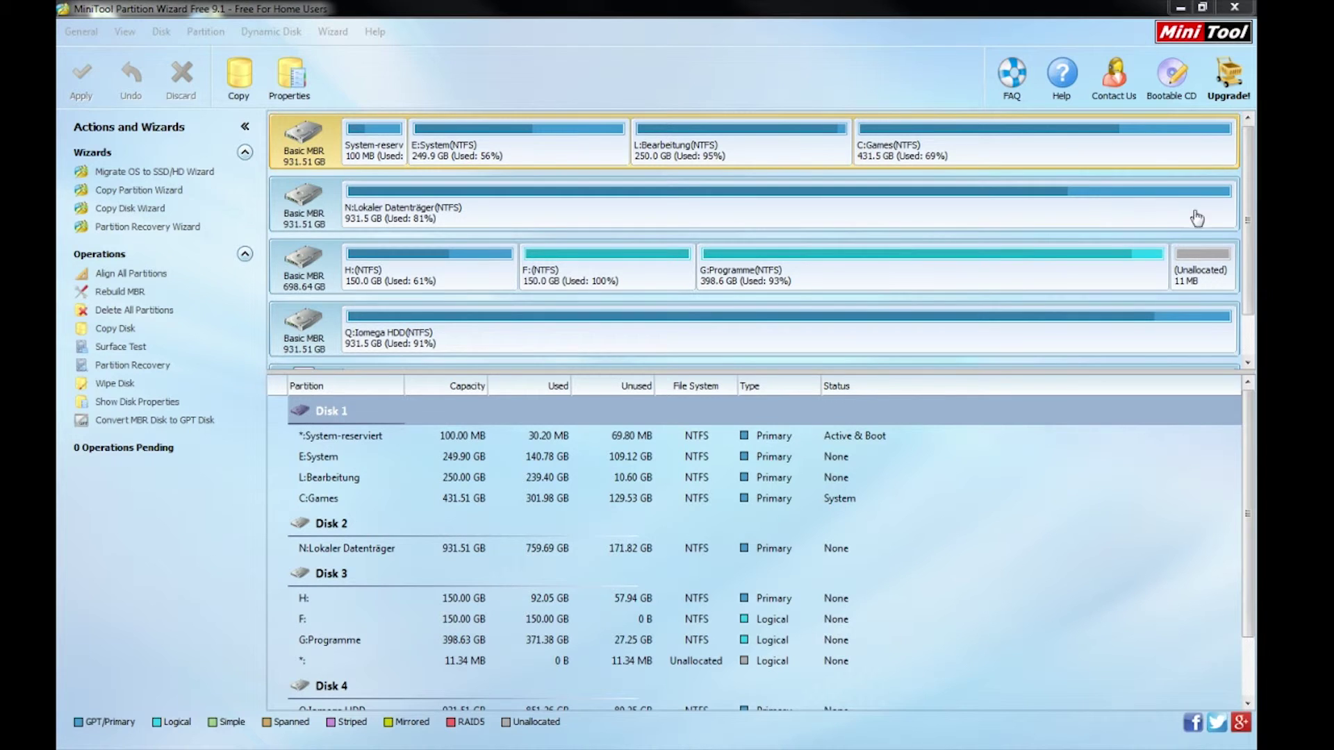
# - Resize the FAT32 partition K: on the 14.49 GB removable disk to 2048 MB in MiniTool Partition Wizard
pyautogui.click(1248, 157)
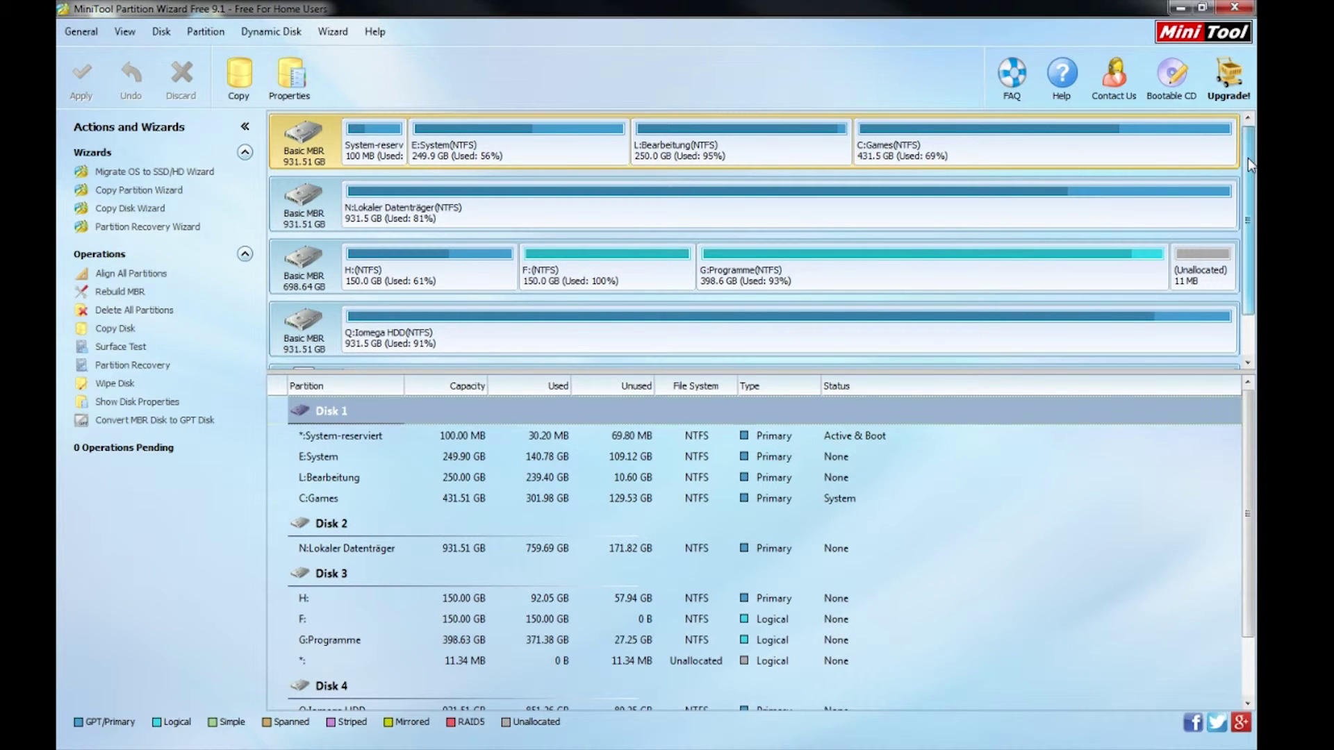
pyautogui.scroll(-1, 1248, 157)
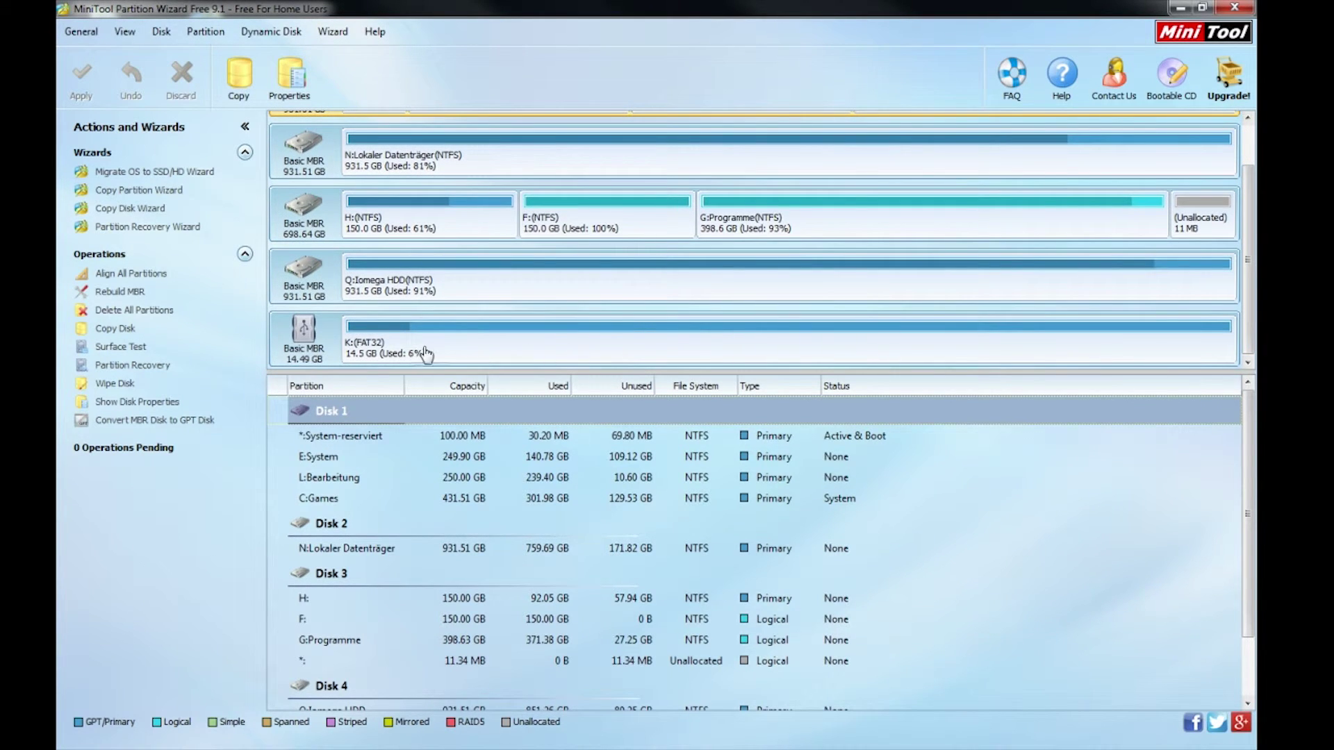
pyautogui.click(356, 355)
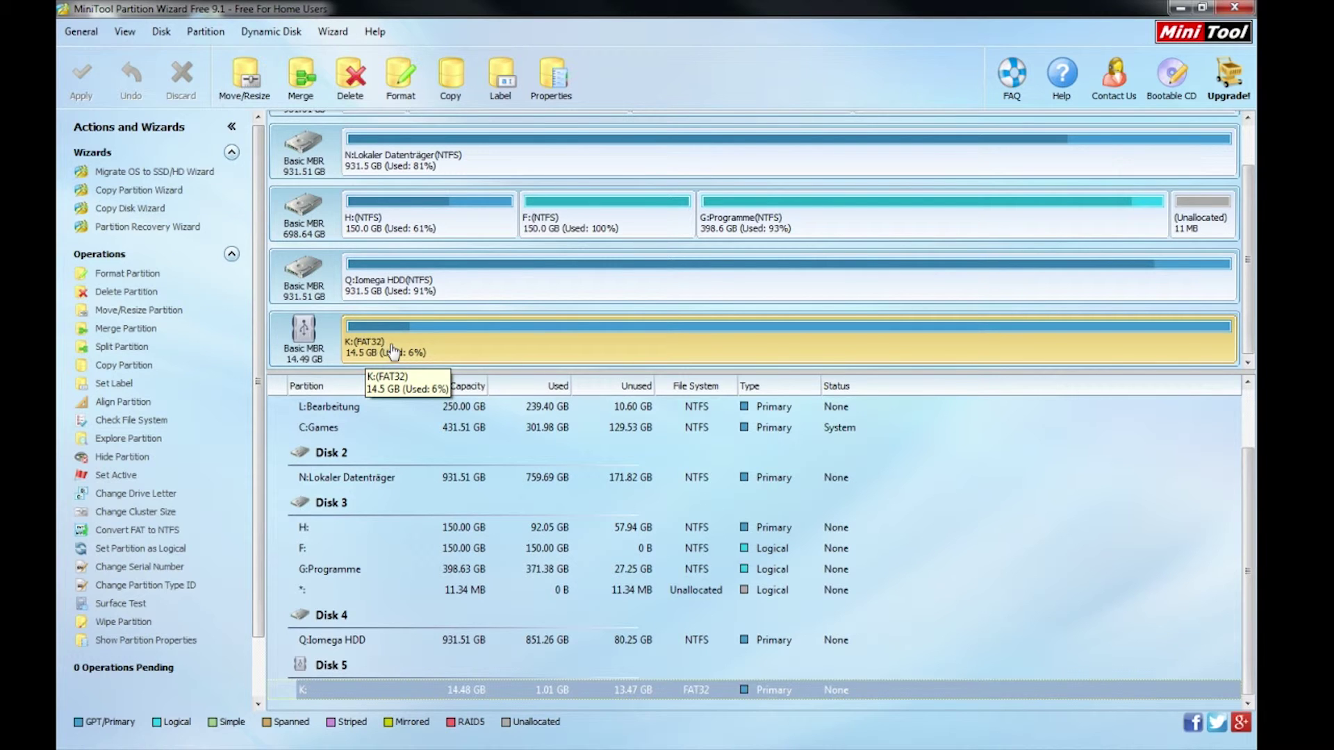
pyautogui.click(248, 93)
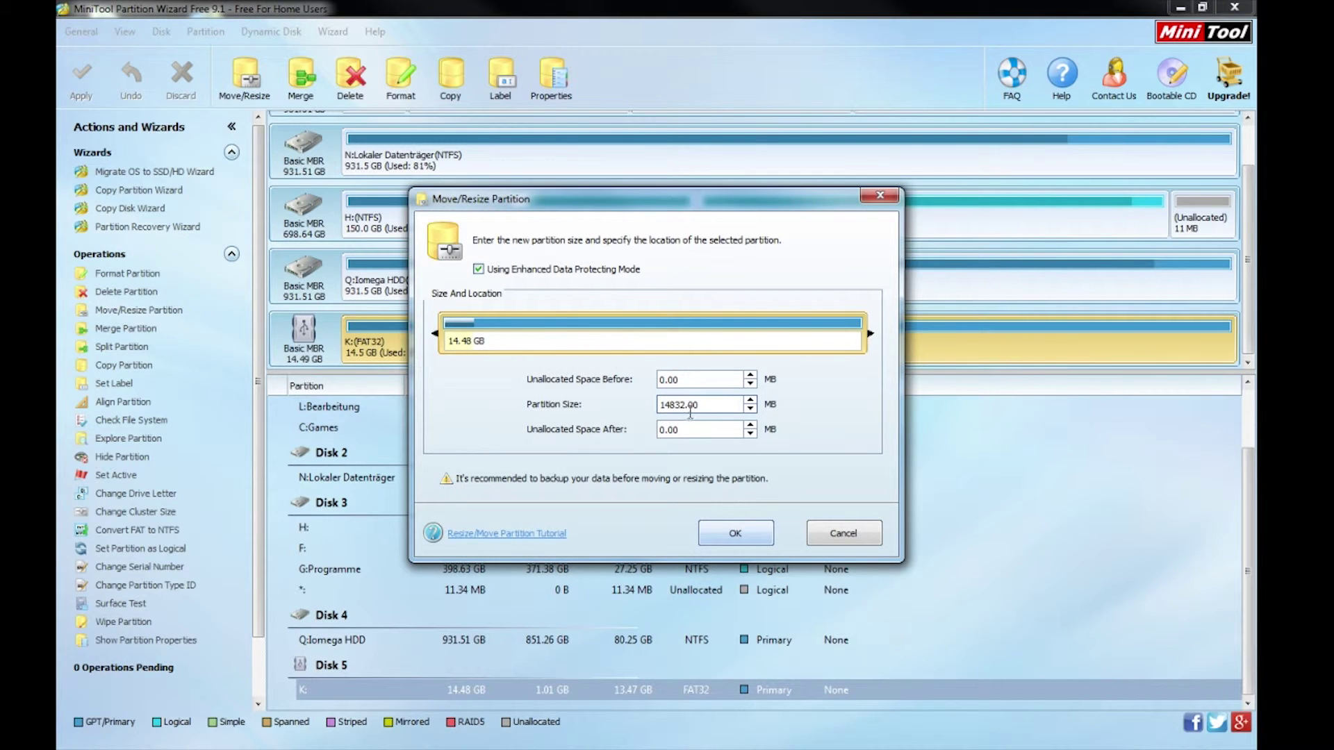
pyautogui.moveTo(687, 406); pyautogui.dragTo(643, 403)
pyautogui.write('2048')
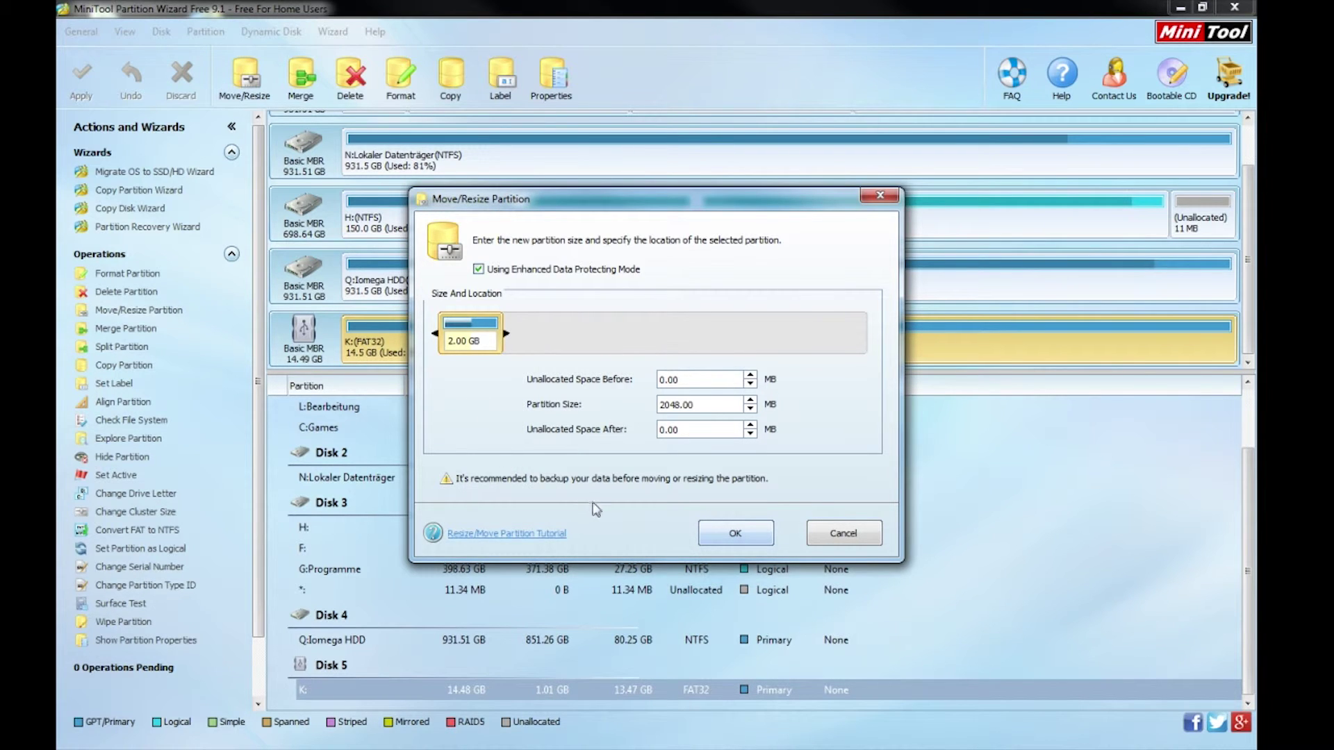
pyautogui.click(734, 535)
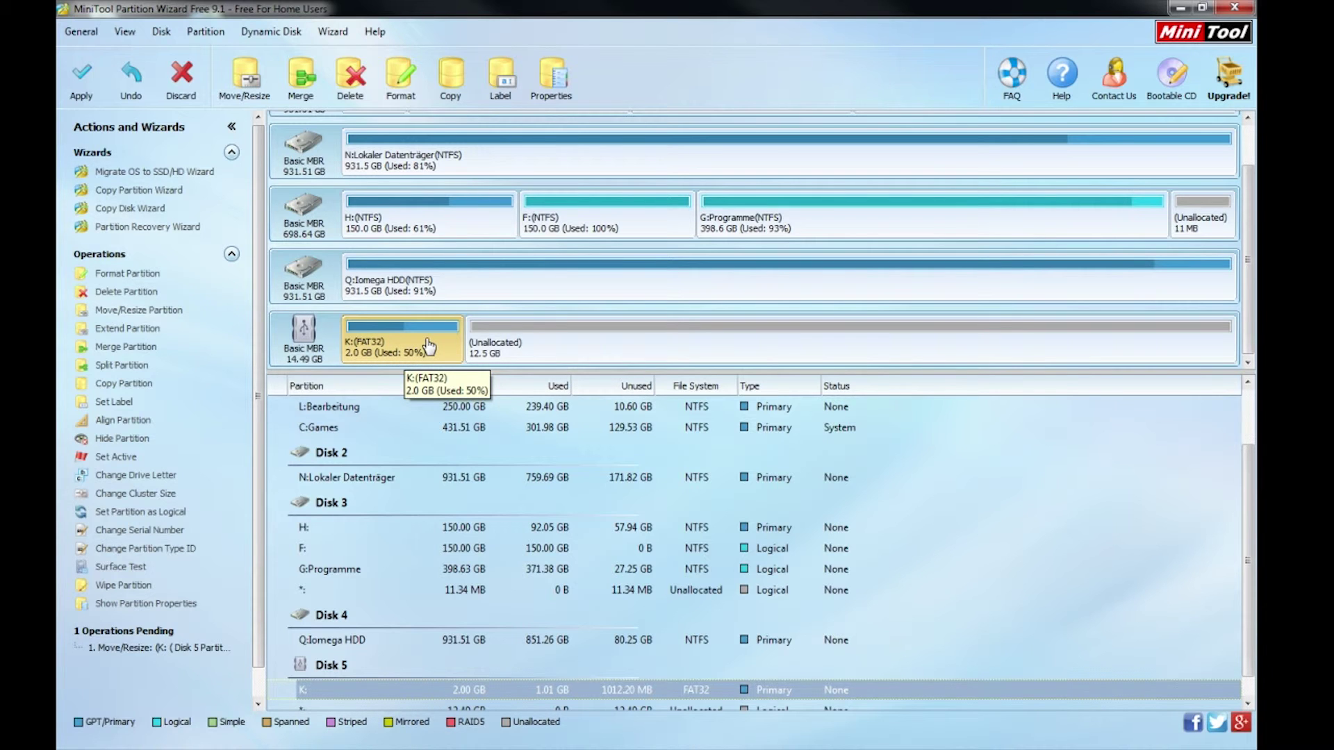
# - Apply the pending resize of partition K: and close the partition manager
pyautogui.click(92, 97)
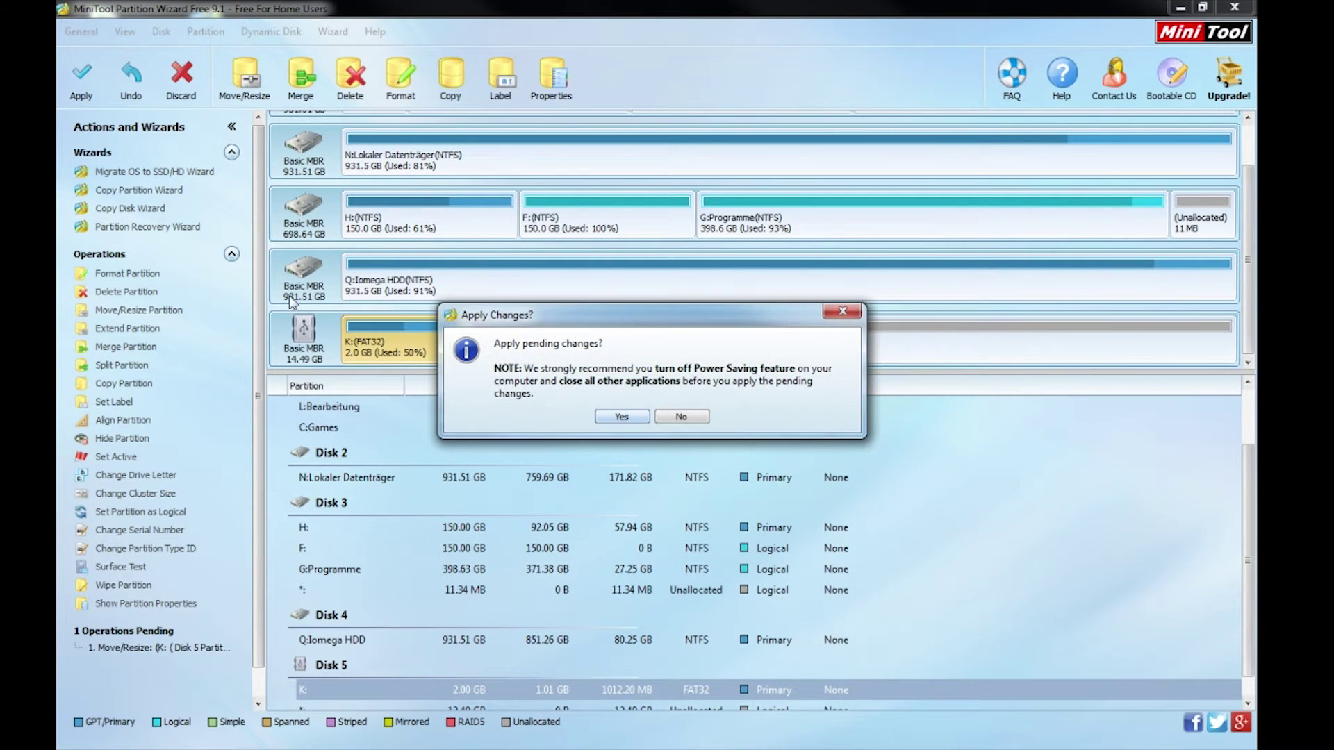
pyautogui.click(619, 417)
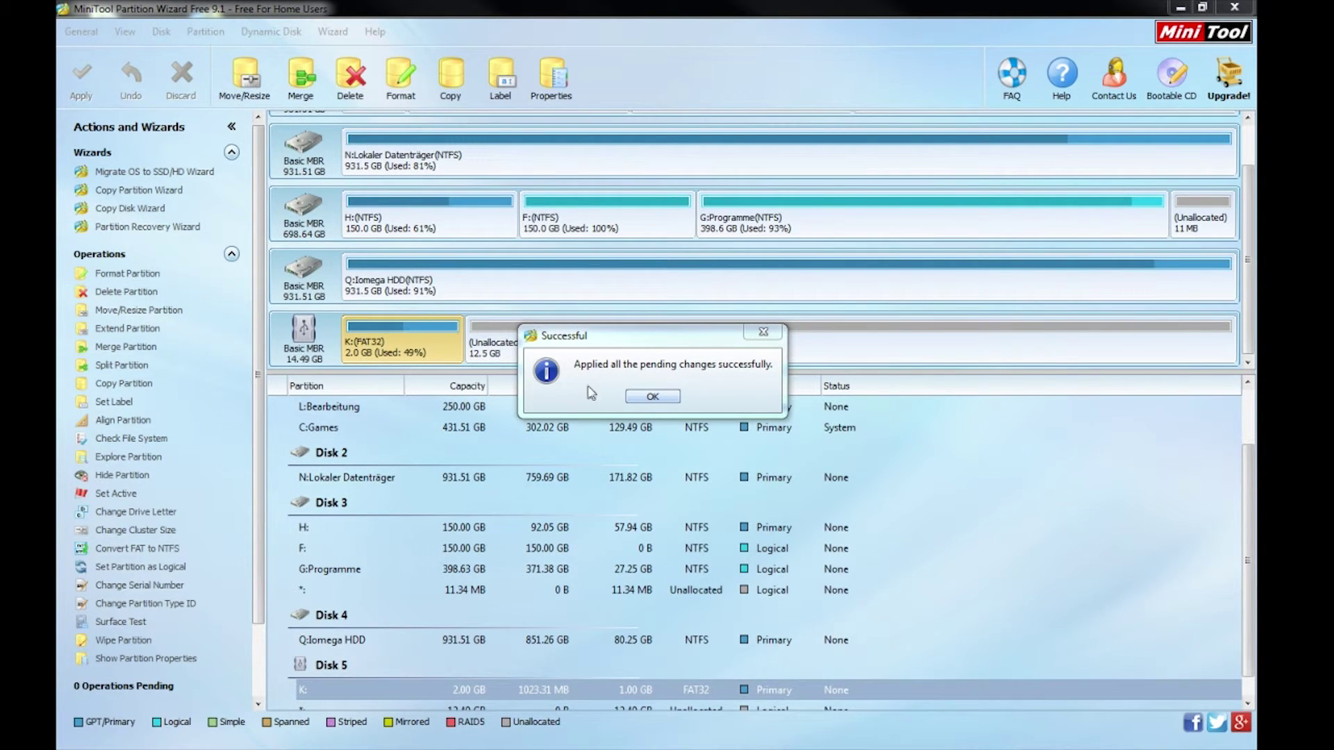
pyautogui.click(654, 397)
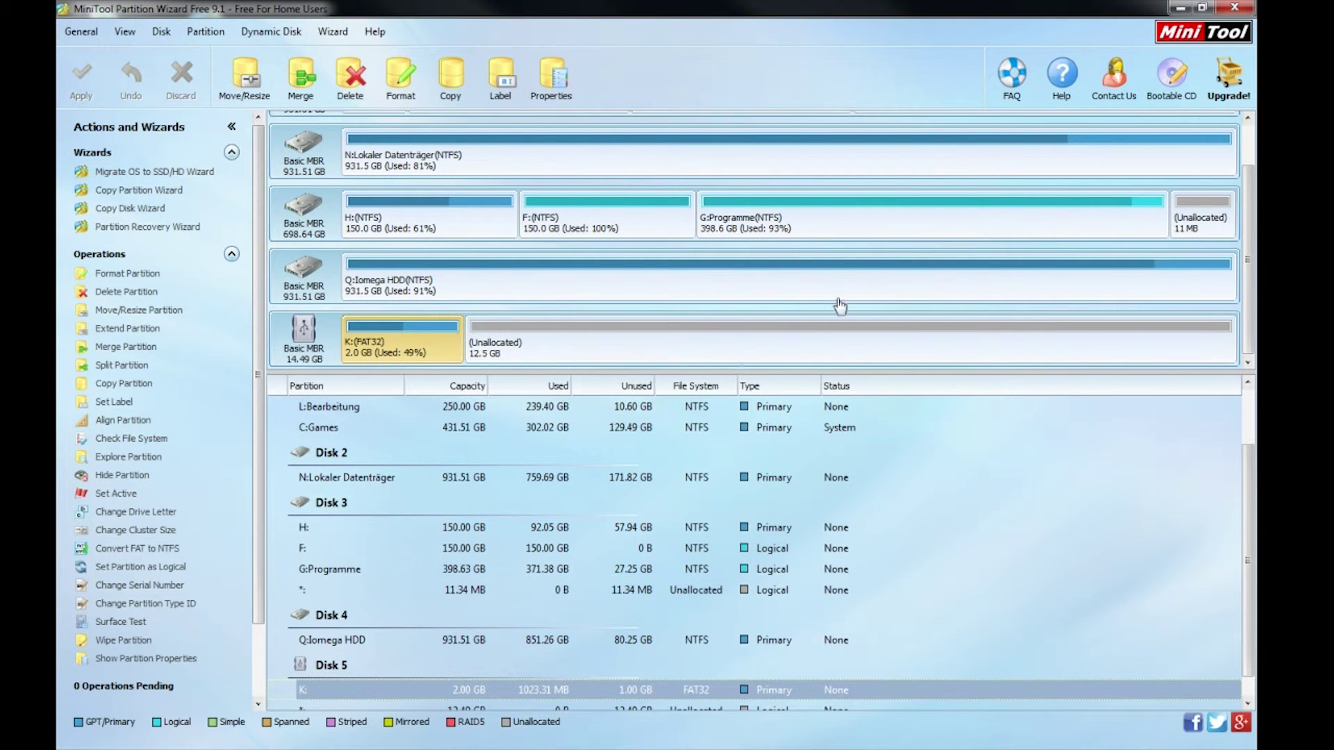
pyautogui.click(1238, 8)
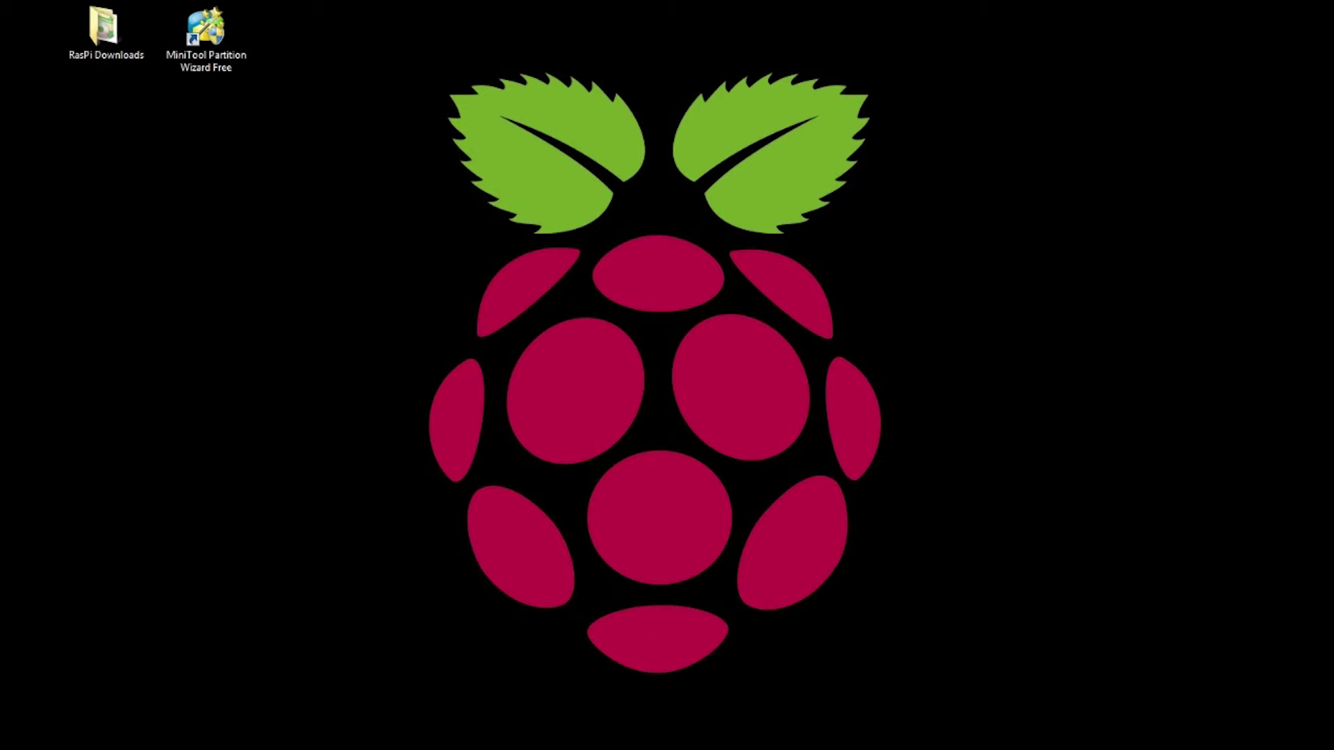
# - Eject the removable drive K: from the Windows Explorer computer overview
pyautogui.press('super+e')
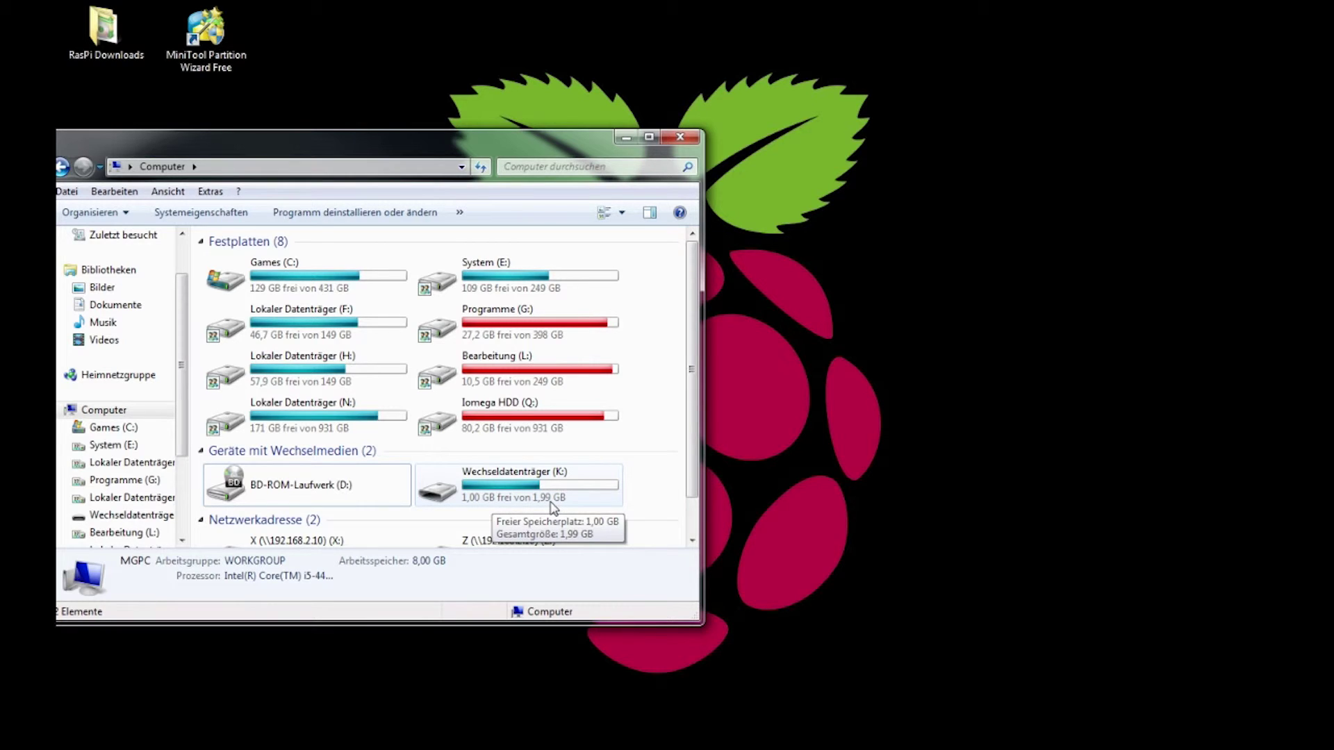
pyautogui.rightClick(509, 491)
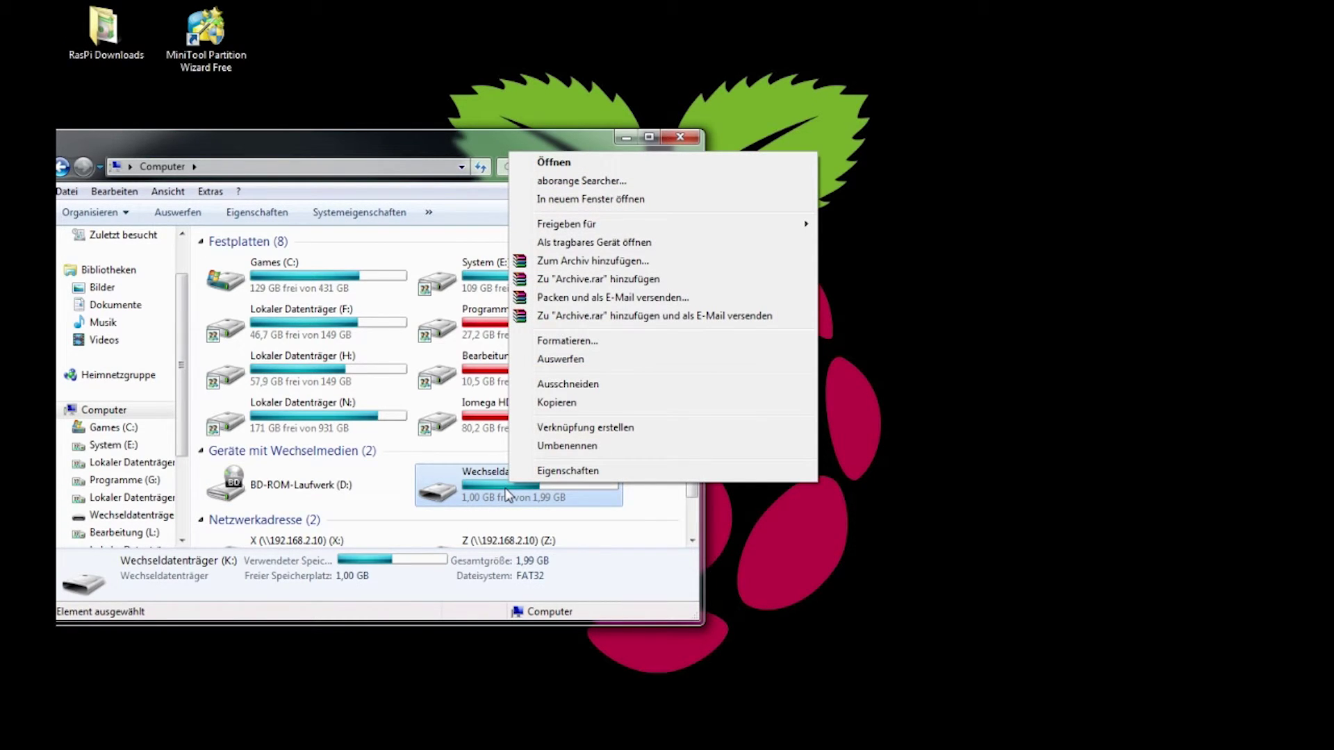
pyautogui.click(561, 360)
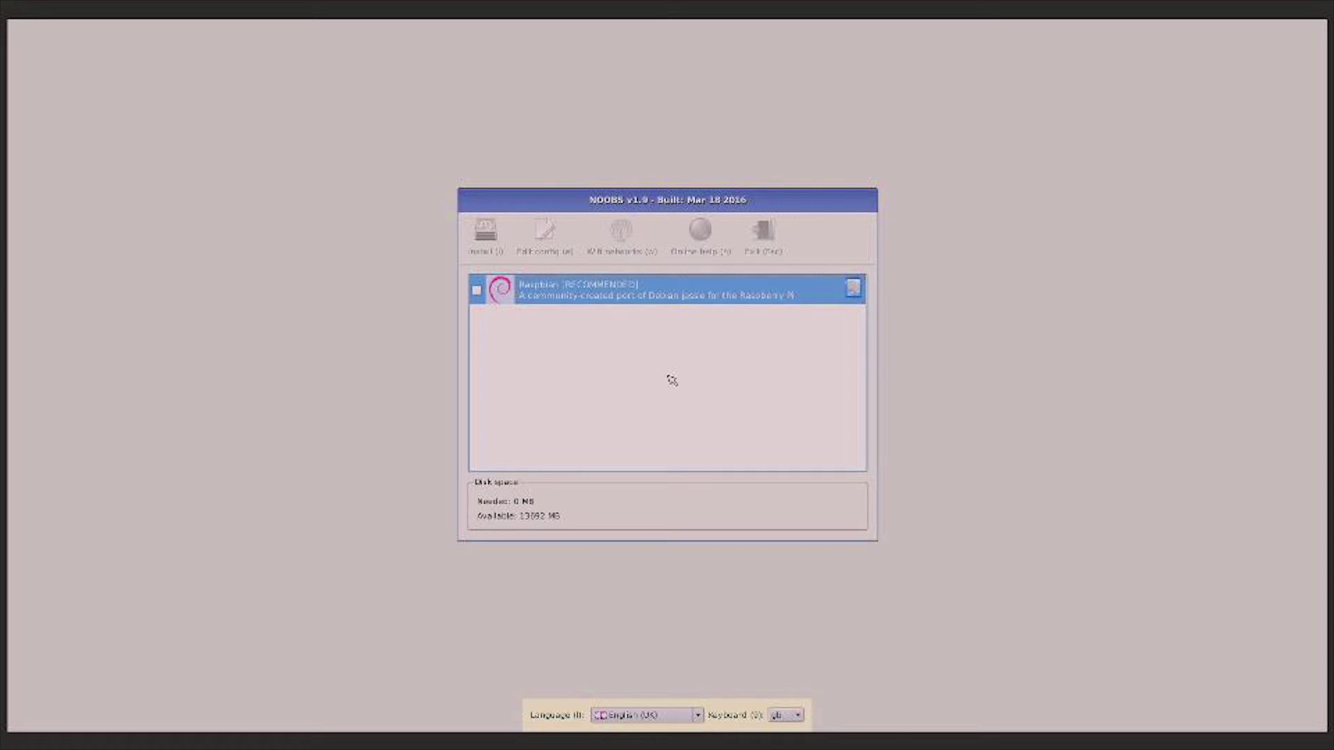
# - Set the language of the NOOBS installer on the Raspberry Pi to Deutsch
pyautogui.press('l')
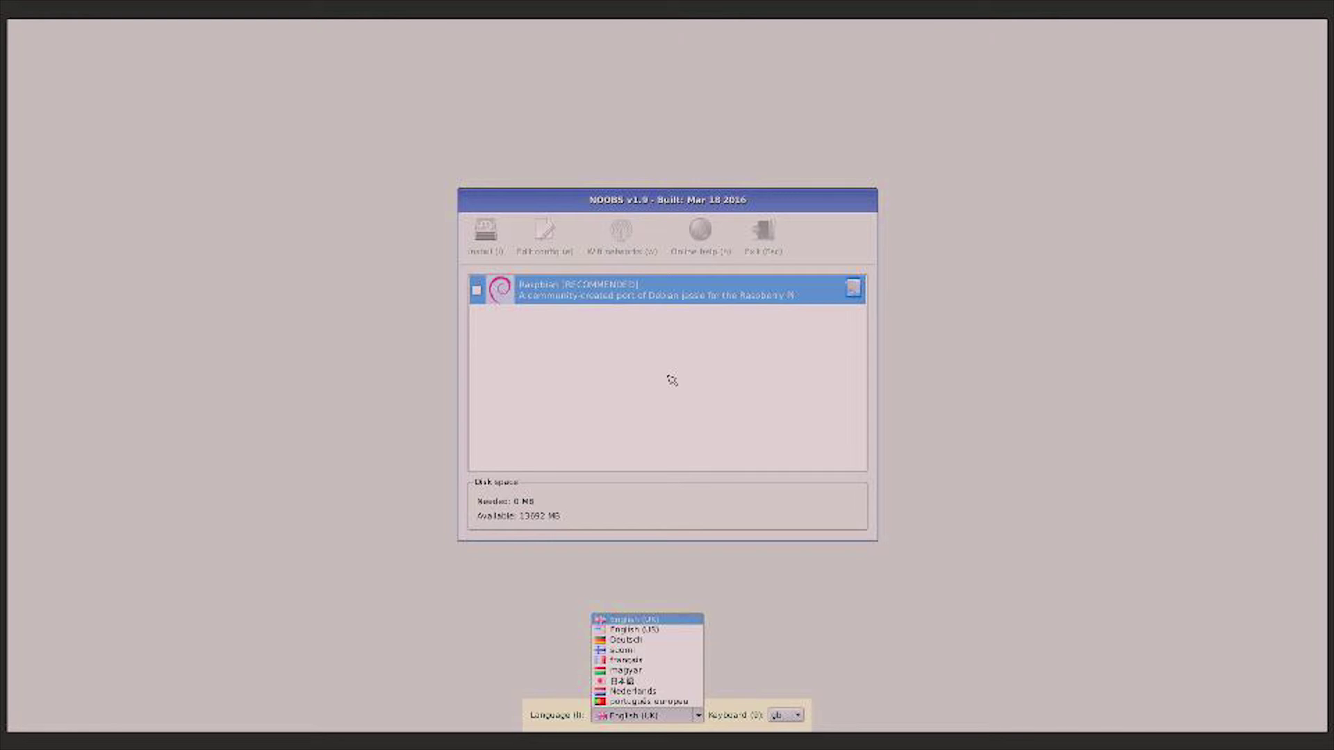
pyautogui.press('Down')
pyautogui.press('Down')
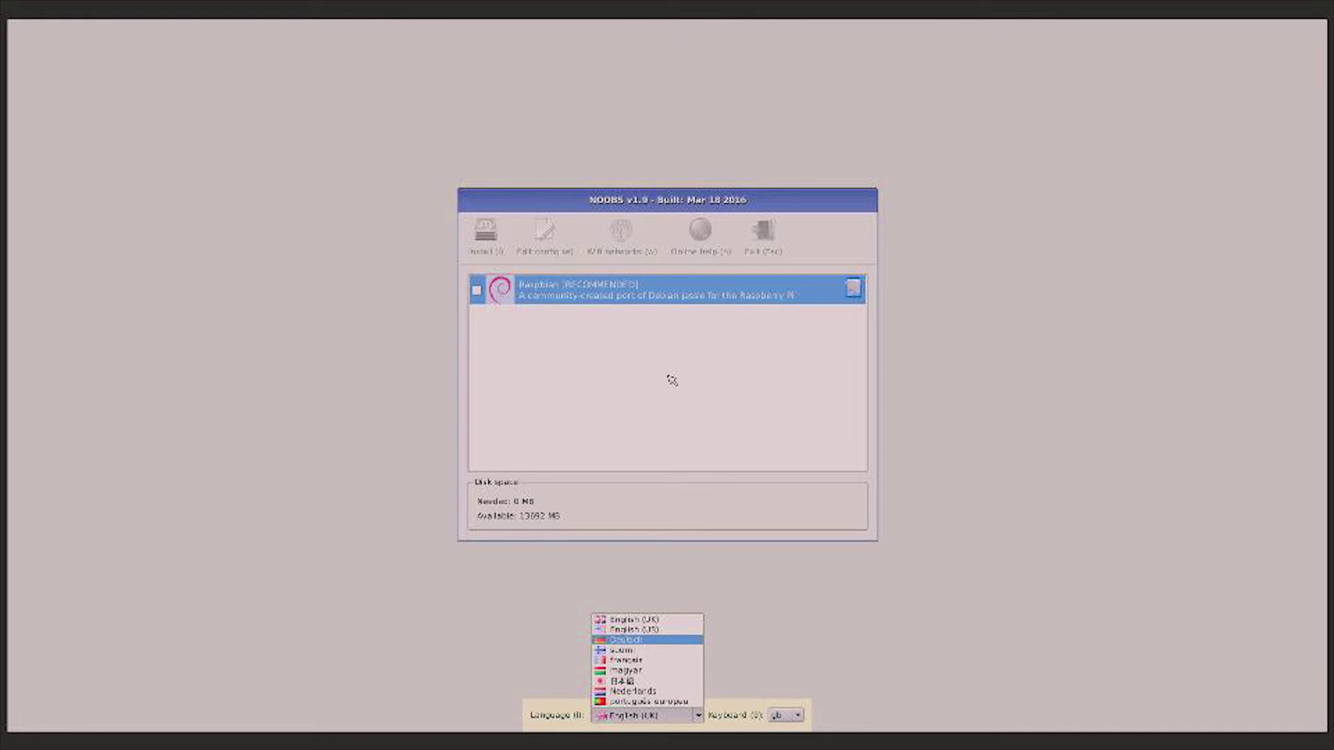
pyautogui.press('Return')
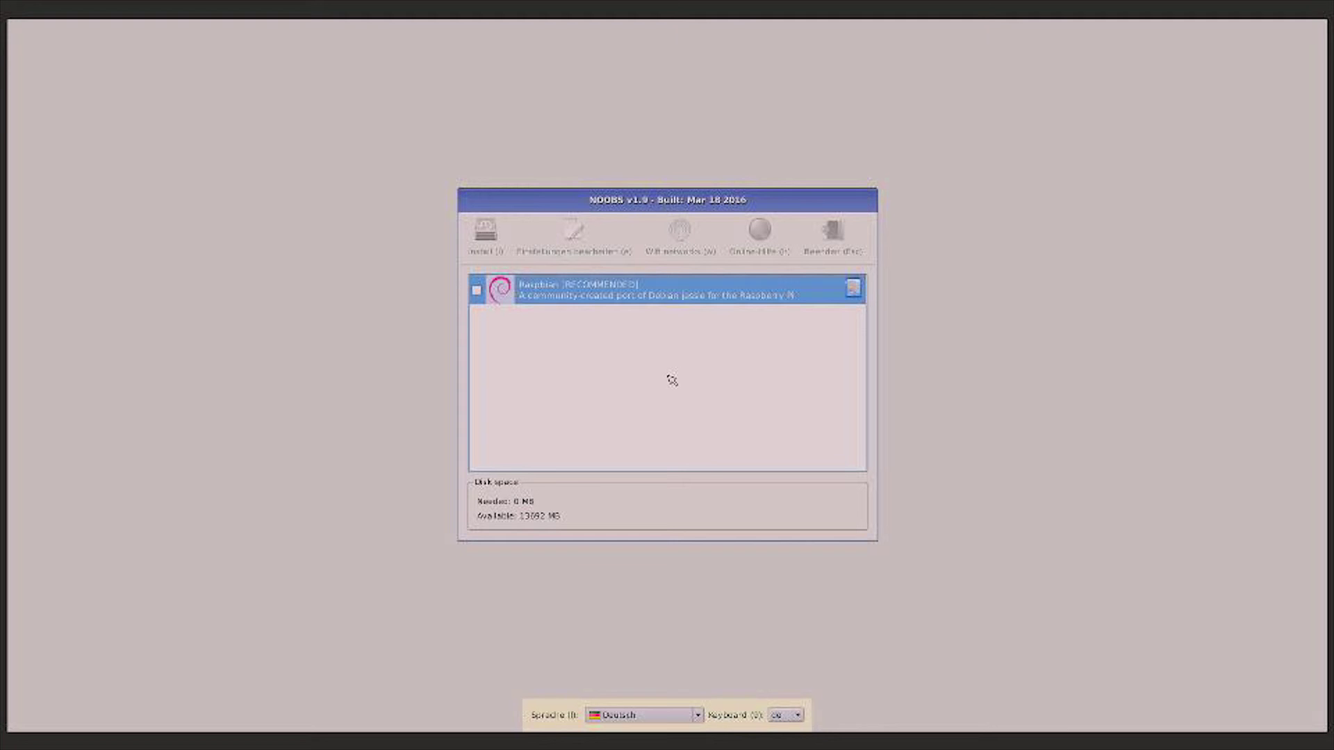
# - Select Raspbian [RECOMMENDED] and install it, agreeing to overwrite all data on the SD card
pyautogui.press('space')
pyautogui.press('i')
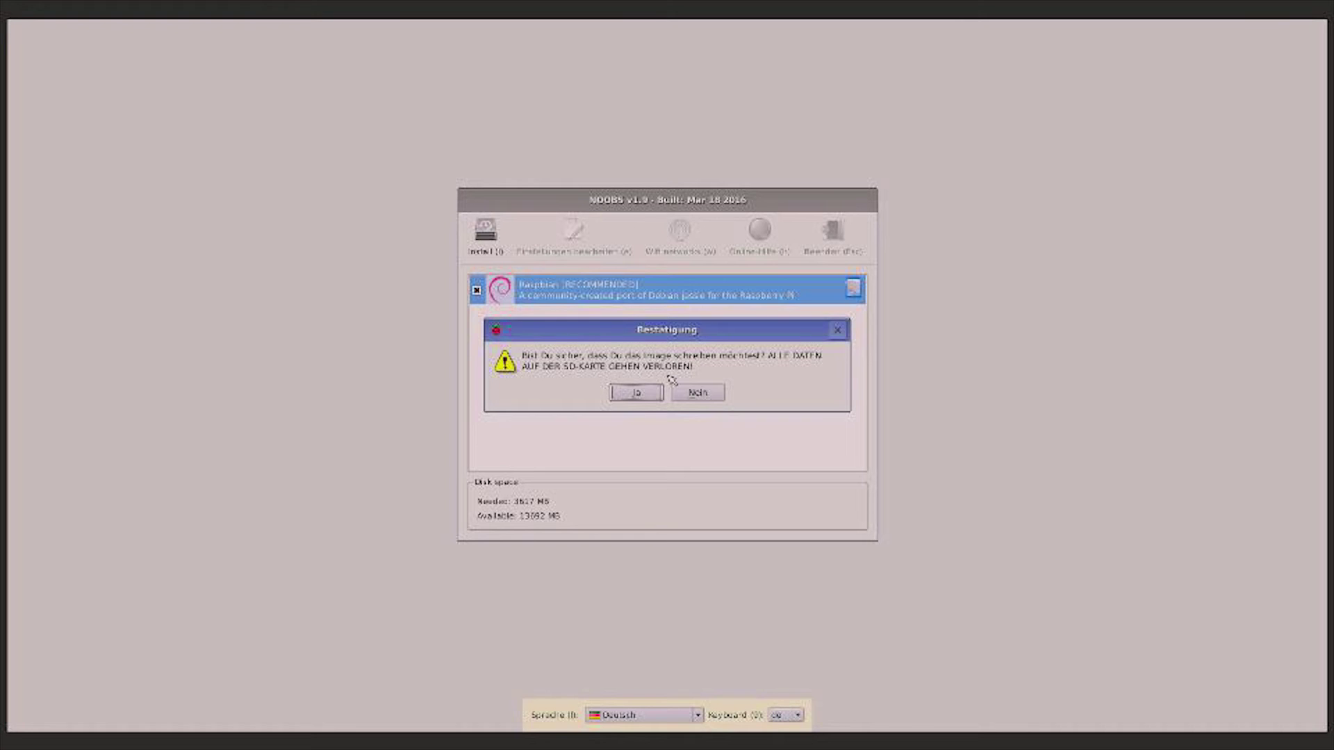
pyautogui.press('Return')
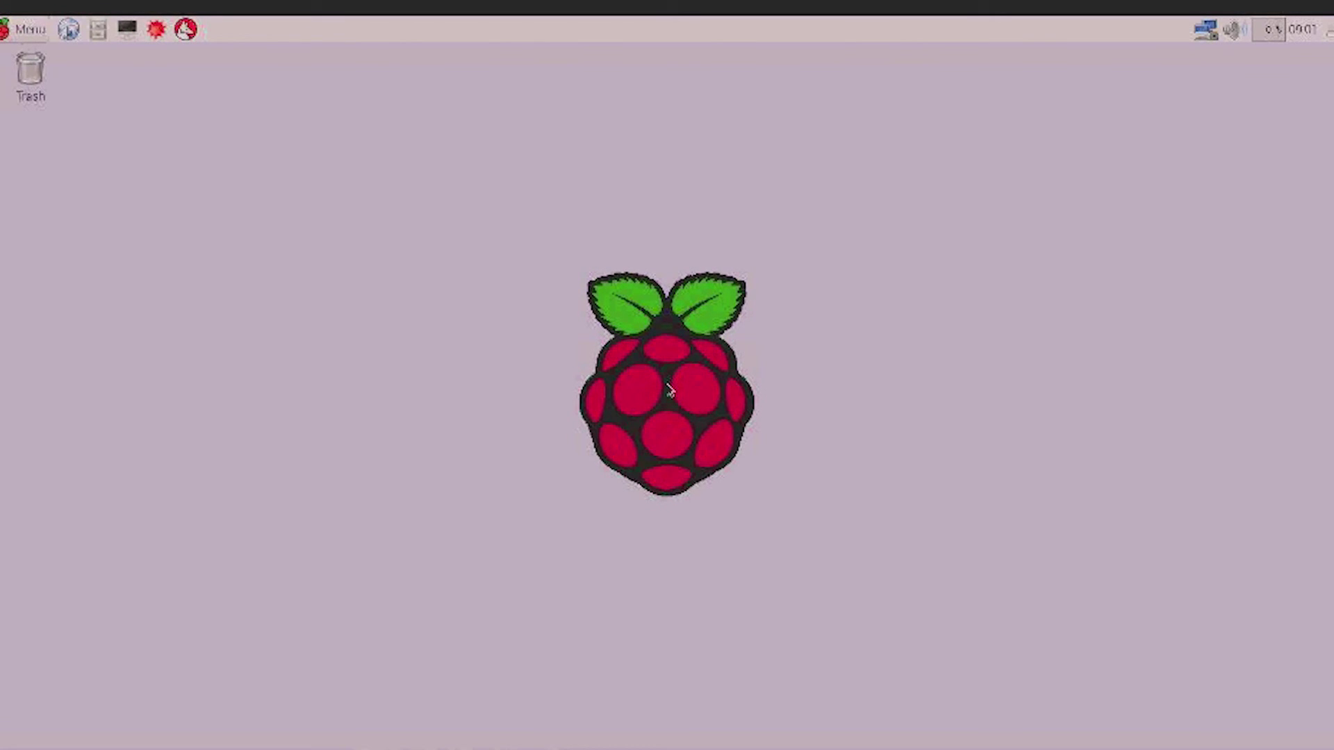
# - Examine the programs offered under Programming, Office, Internet, Games and Accessories in the Raspbian application menu
pyautogui.press('super')
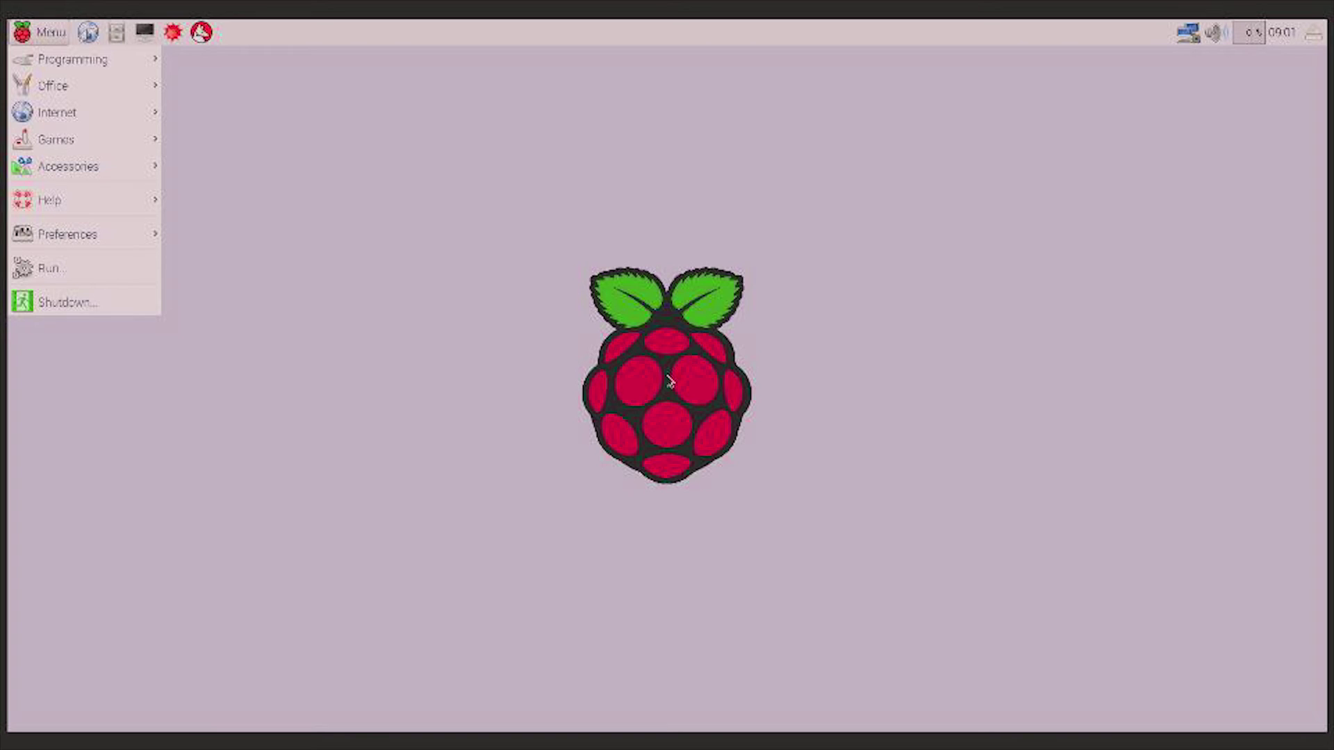
pyautogui.press('Down')
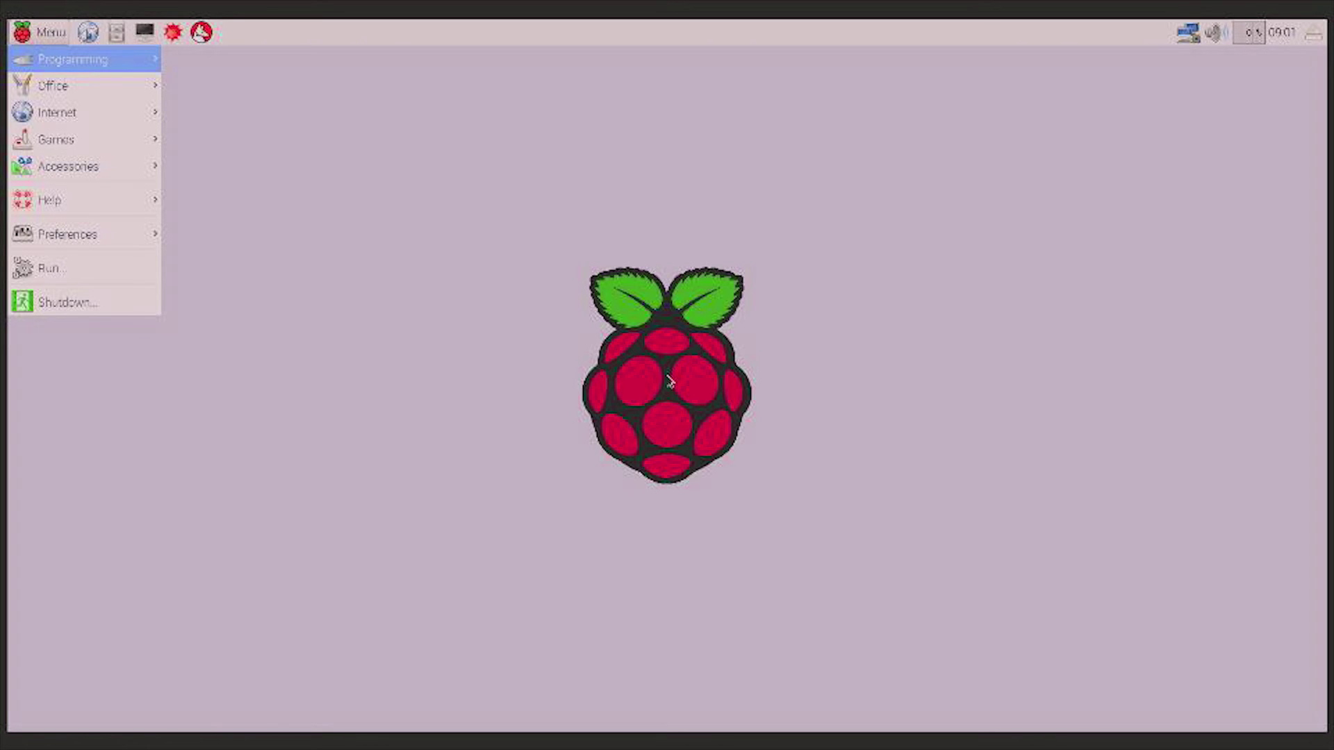
pyautogui.press('Right')
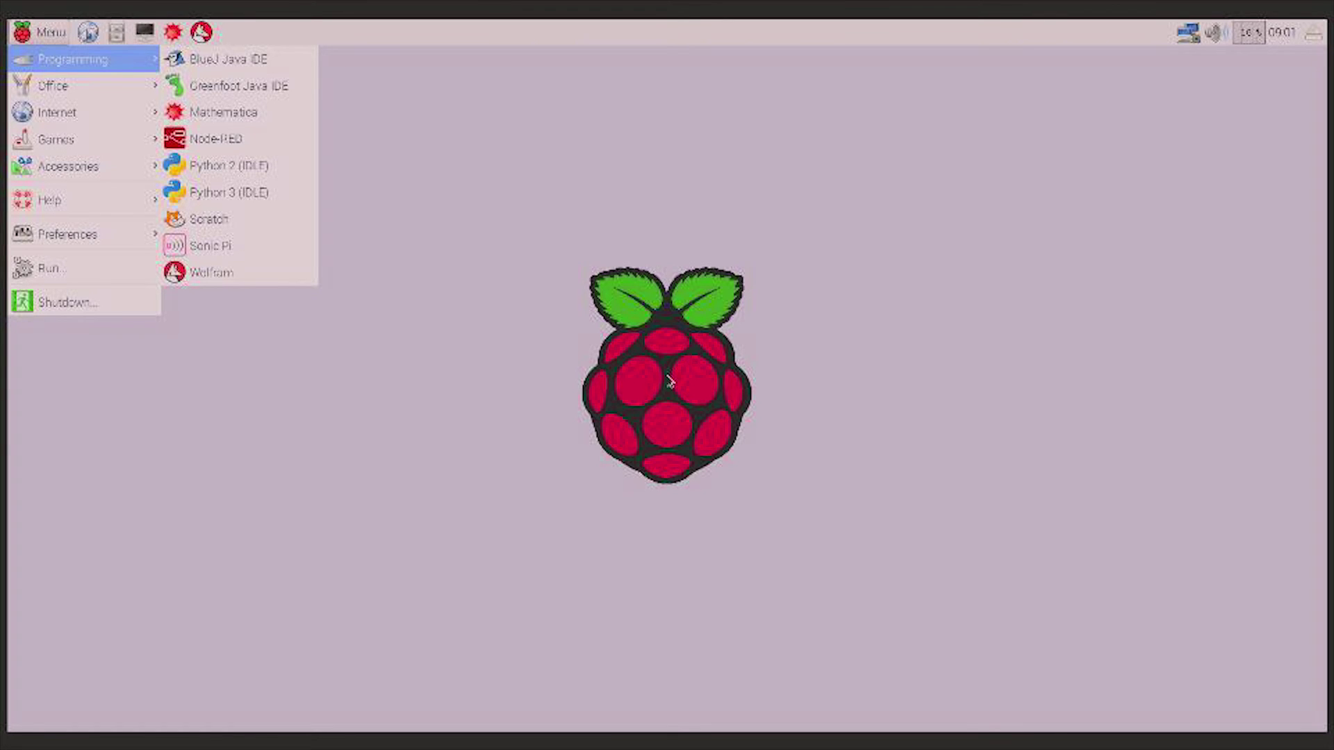
pyautogui.press('Down')
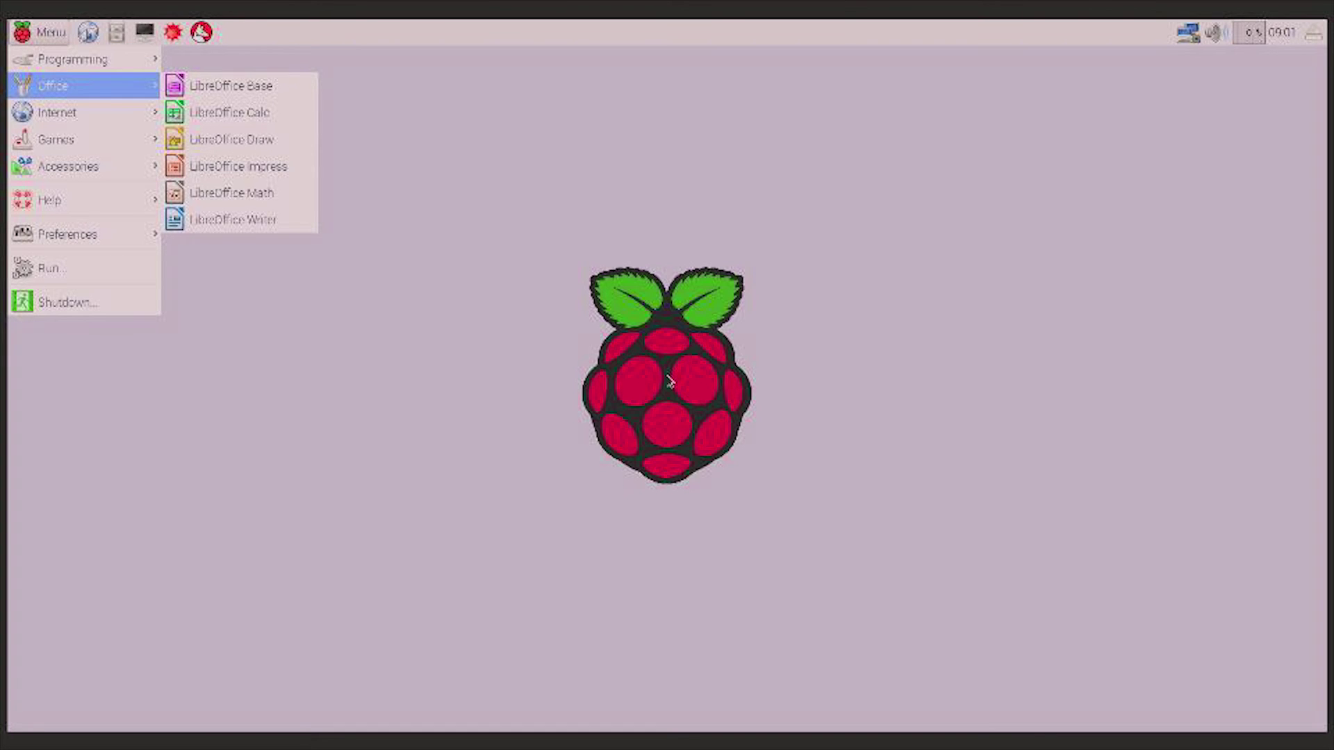
pyautogui.press('Down')
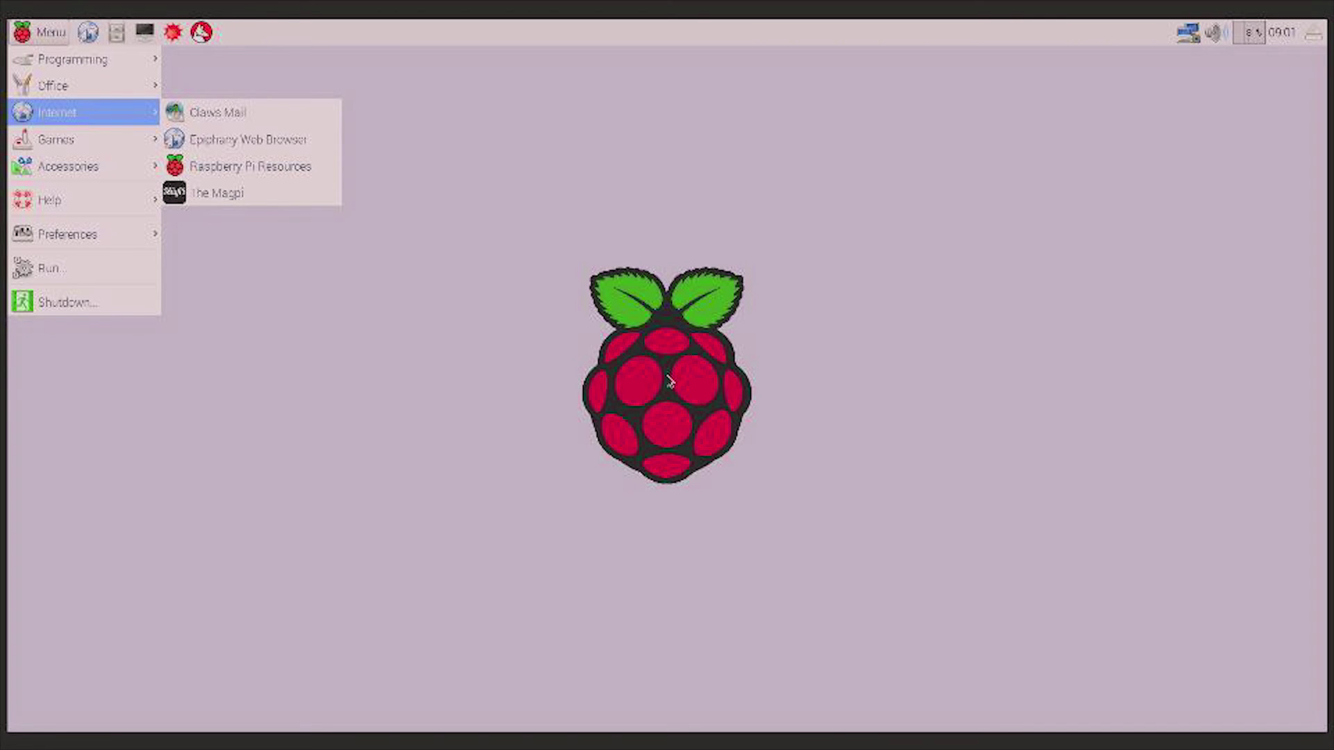
pyautogui.press('Down')
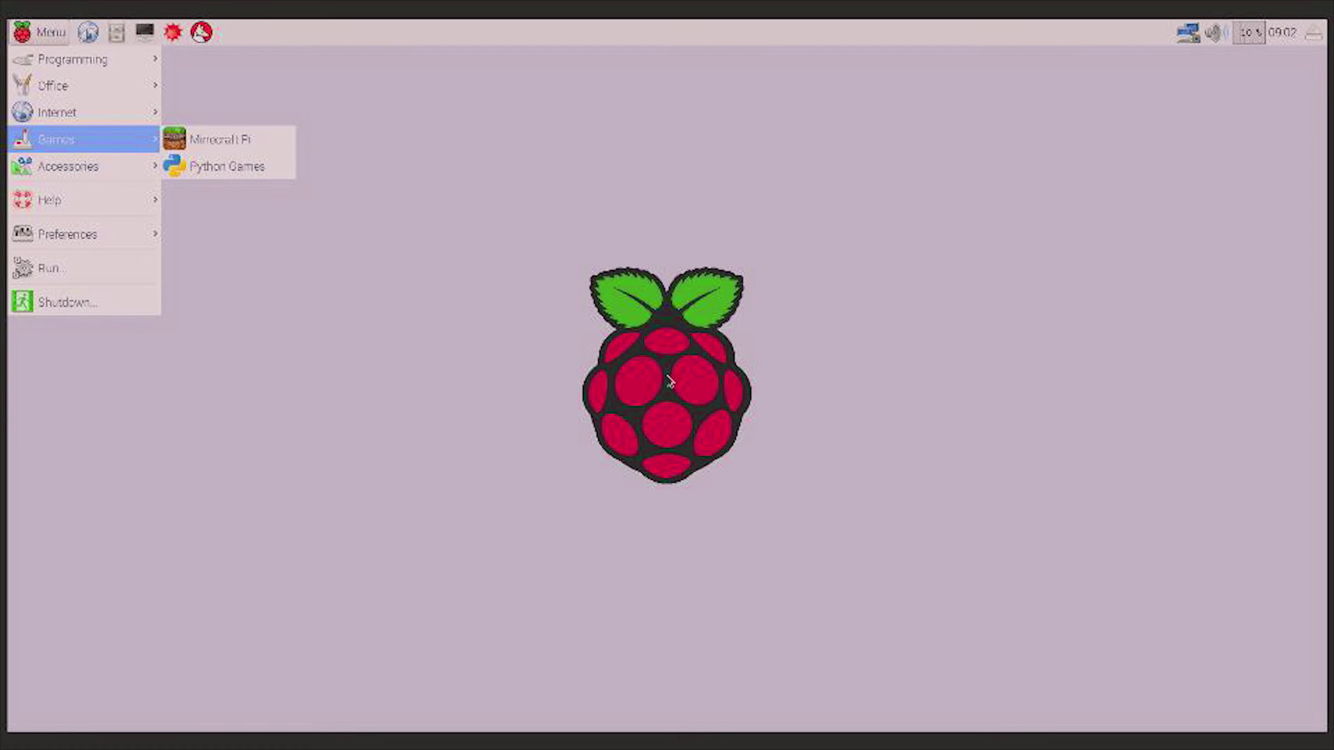
pyautogui.press('Right')
pyautogui.press('Down')
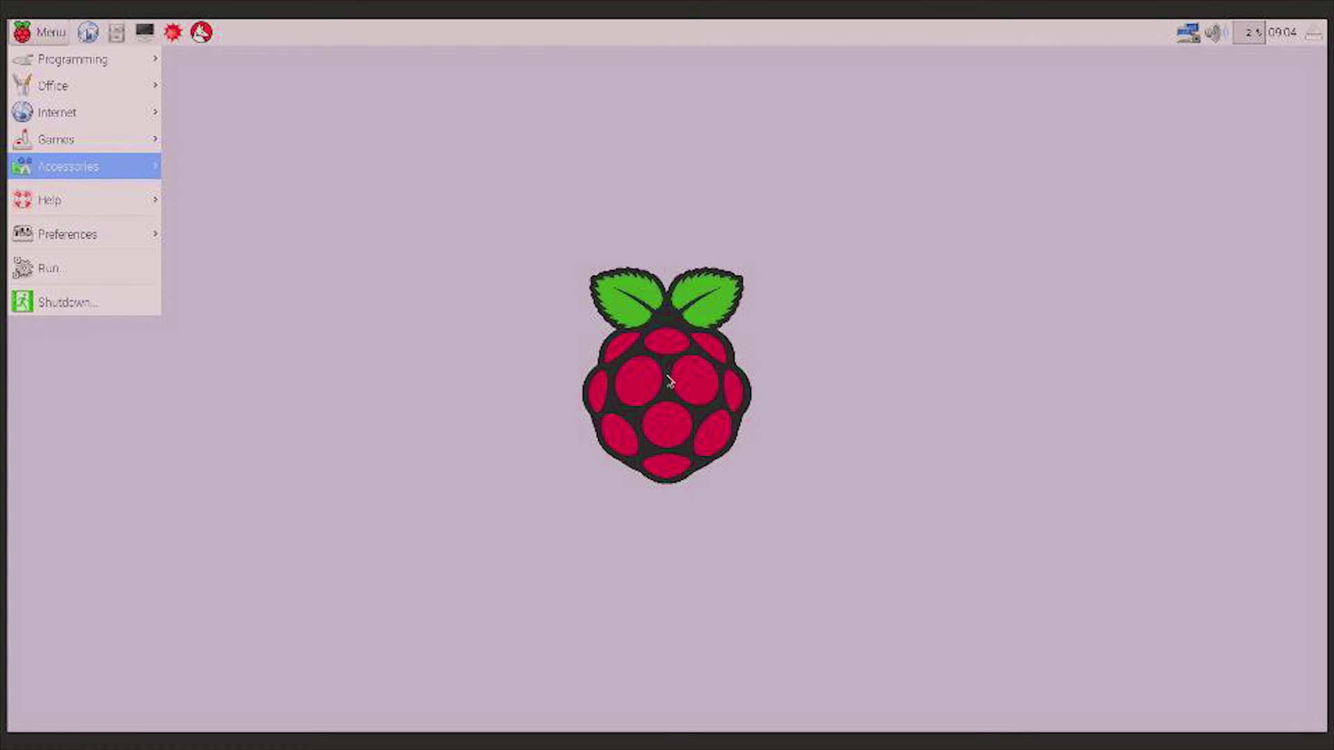
pyautogui.press('Right')
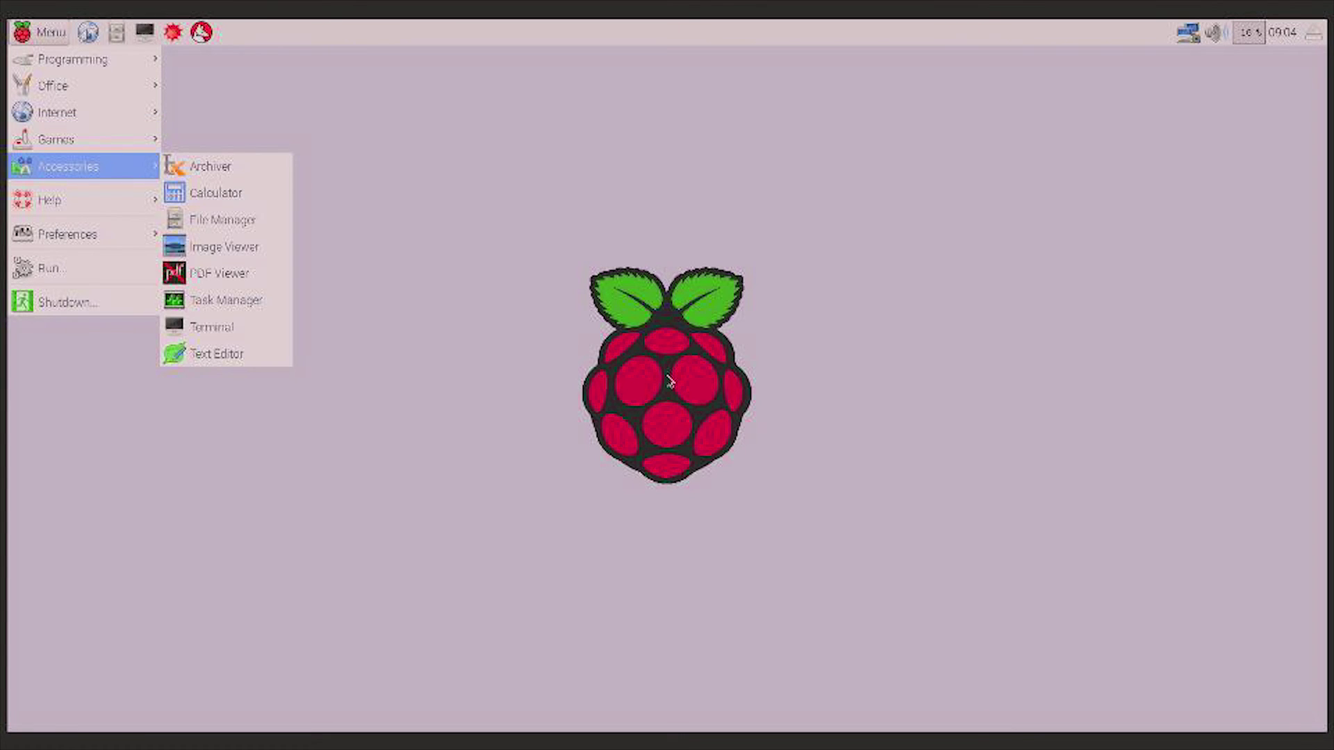
pyautogui.press('Left')
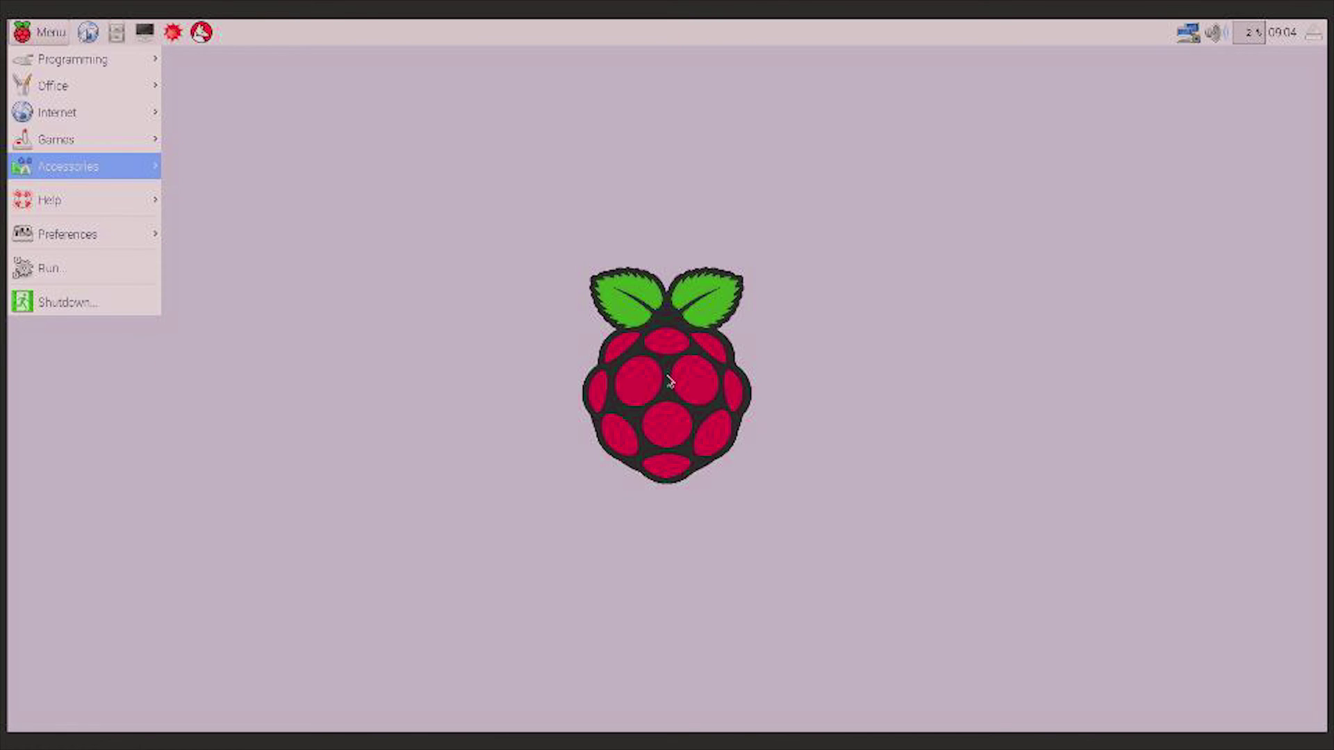